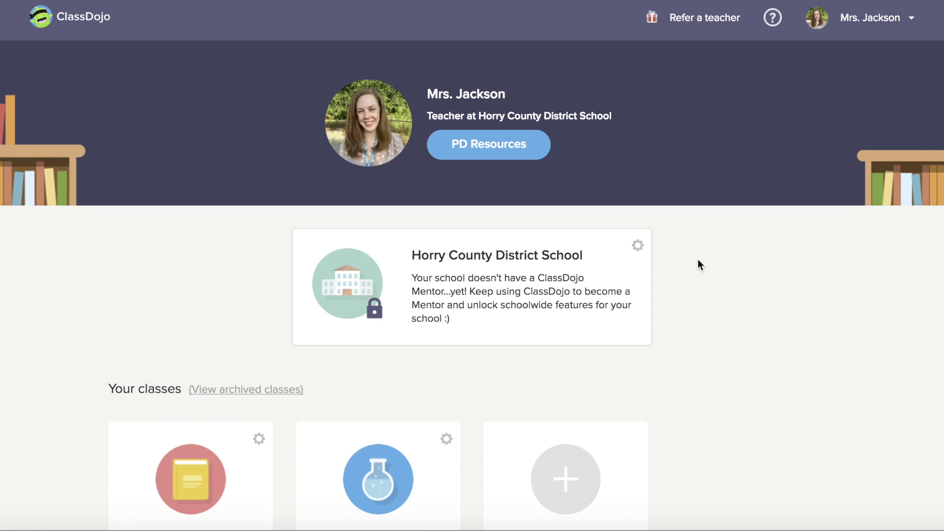
Find the Potions class card on the home page and open the class
{"action": "scroll", "coordinate": [699, 265], "scroll_direction": "down", "scroll_amount": 3}
{"action": "scroll", "coordinate": [698, 260], "scroll_direction": "up", "scroll_amount": 2}
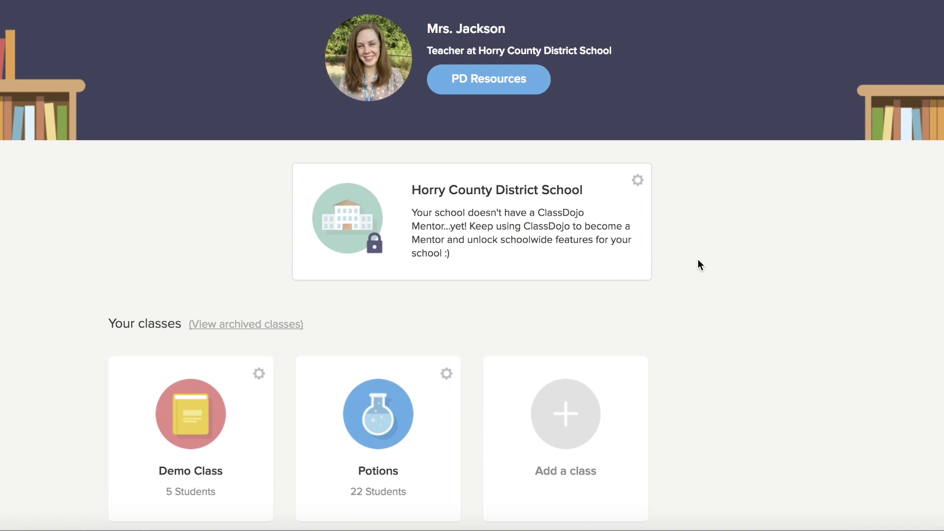
{"action": "scroll", "coordinate": [697, 260], "scroll_direction": "down", "scroll_amount": 2}
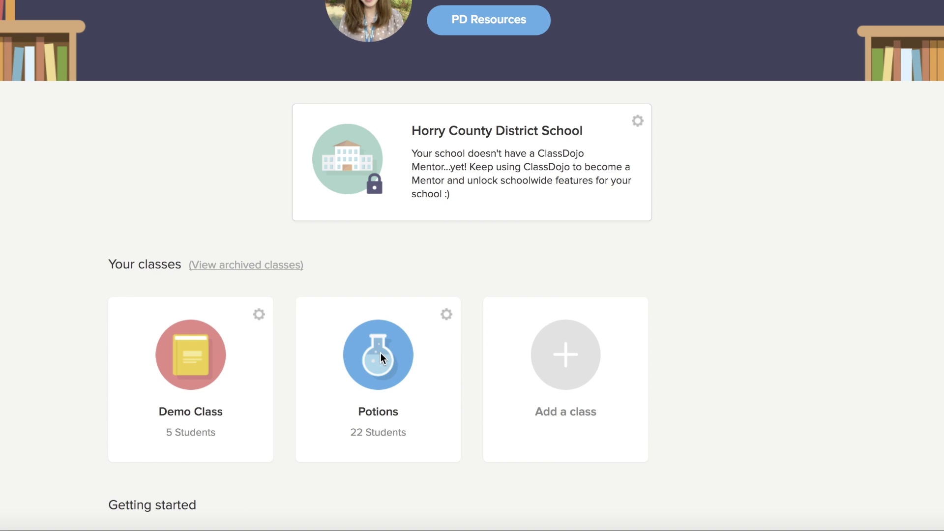
{"action": "left_click", "coordinate": [381, 421]}
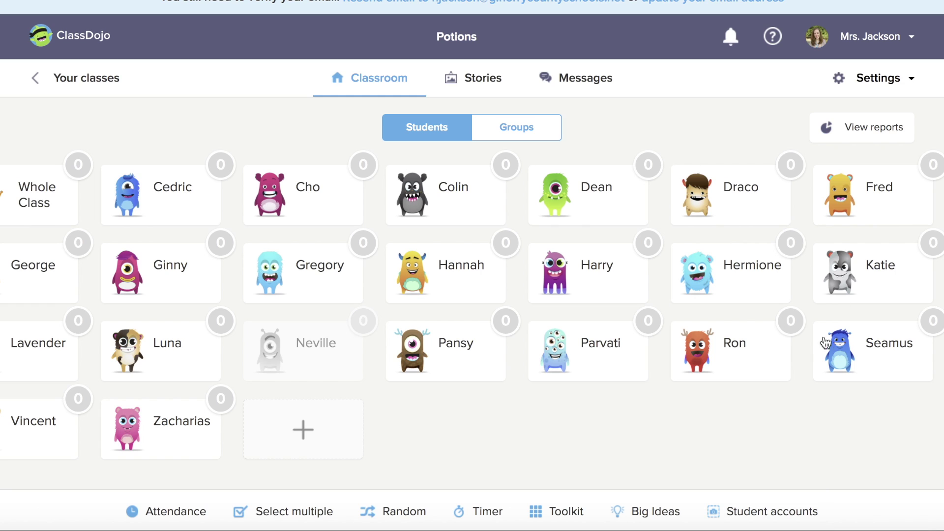
{"action": "left_click", "coordinate": [880, 79]}
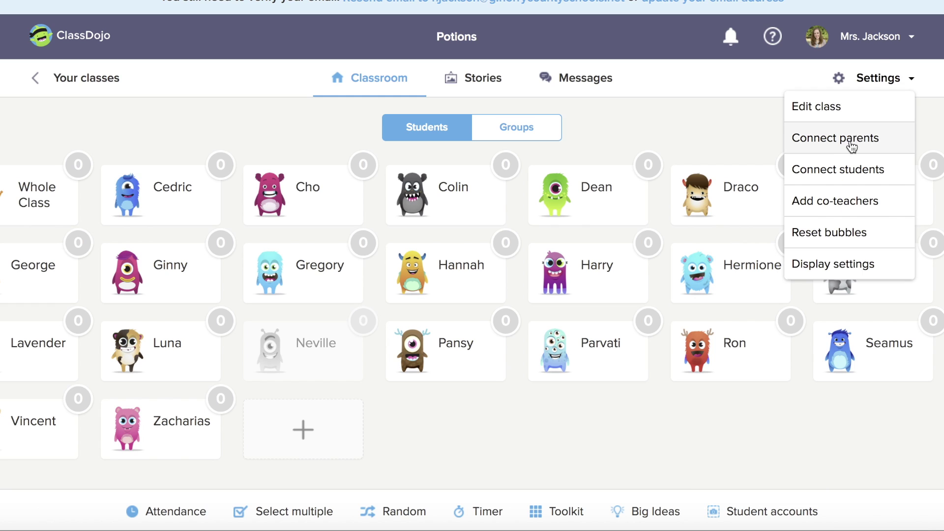
{"action": "left_click", "coordinate": [844, 112]}
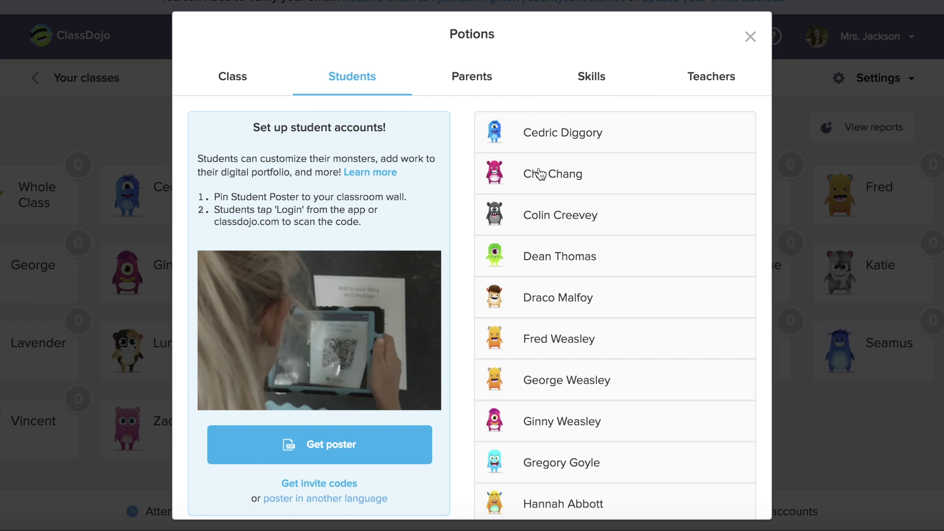
{"action": "scroll", "coordinate": [642, 396], "scroll_direction": "down", "scroll_amount": 10}
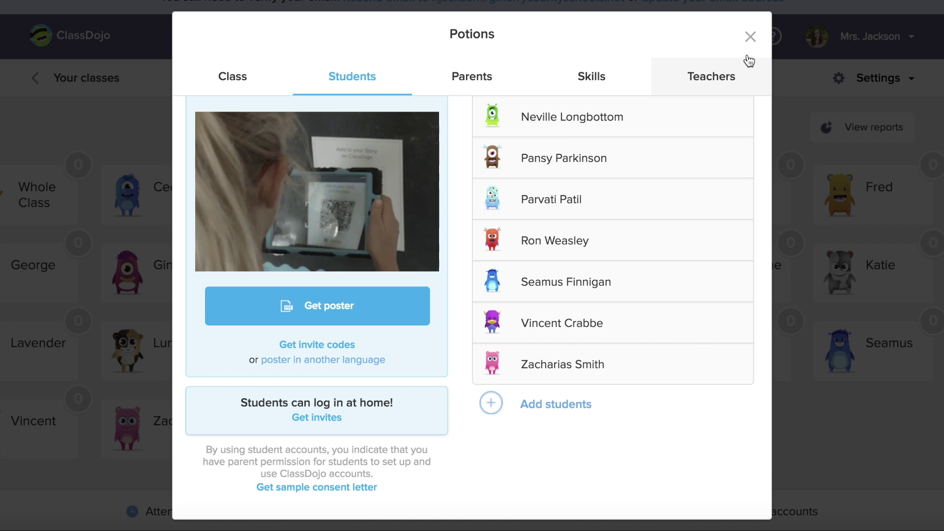
{"action": "left_click", "coordinate": [749, 38]}
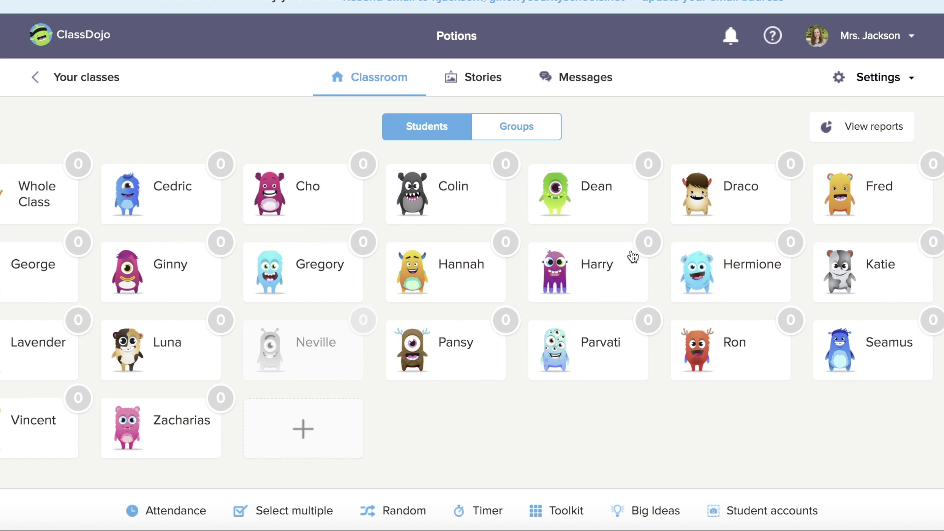
Award one point each: Harry Performed Task Admirably, Gregory and Ginny Helping others, Parvati Working hard, Seamus Persistence
{"action": "left_click", "coordinate": [573, 285]}
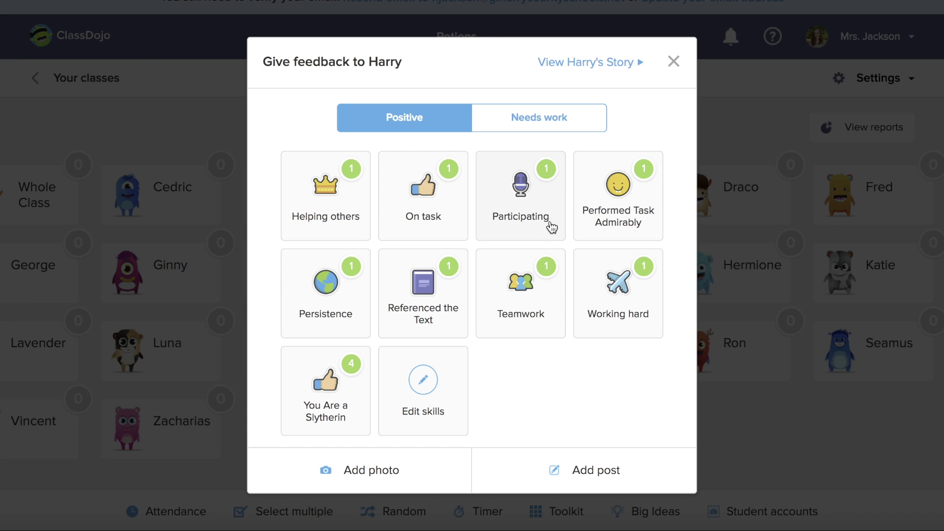
{"action": "left_click", "coordinate": [611, 219]}
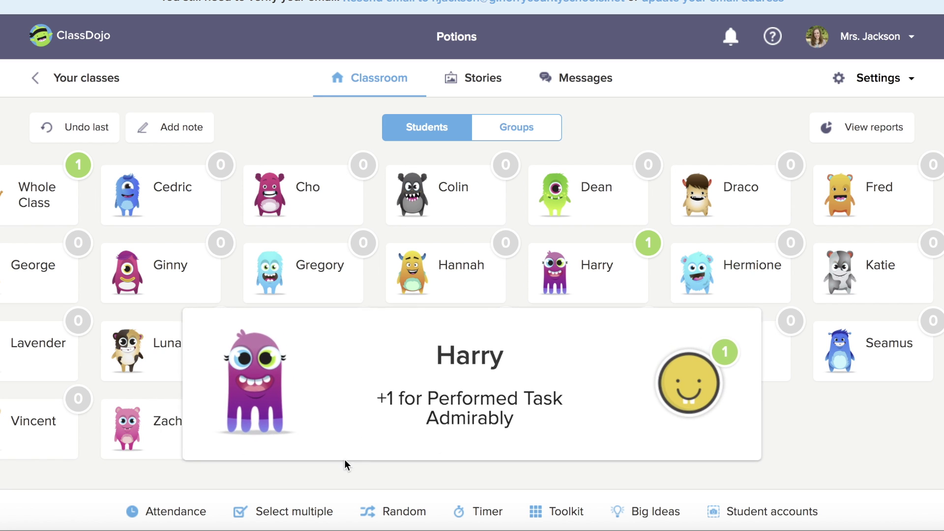
{"action": "left_click", "coordinate": [287, 274]}
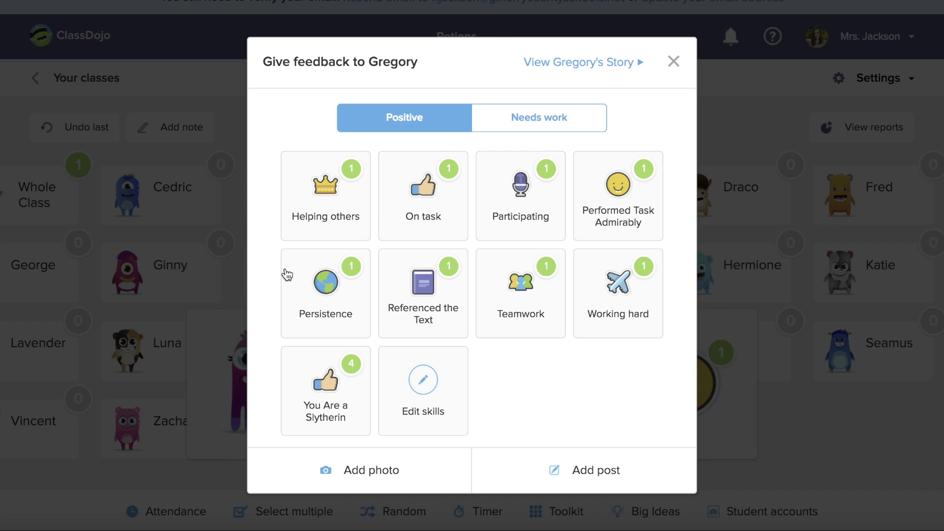
{"action": "left_click", "coordinate": [310, 199]}
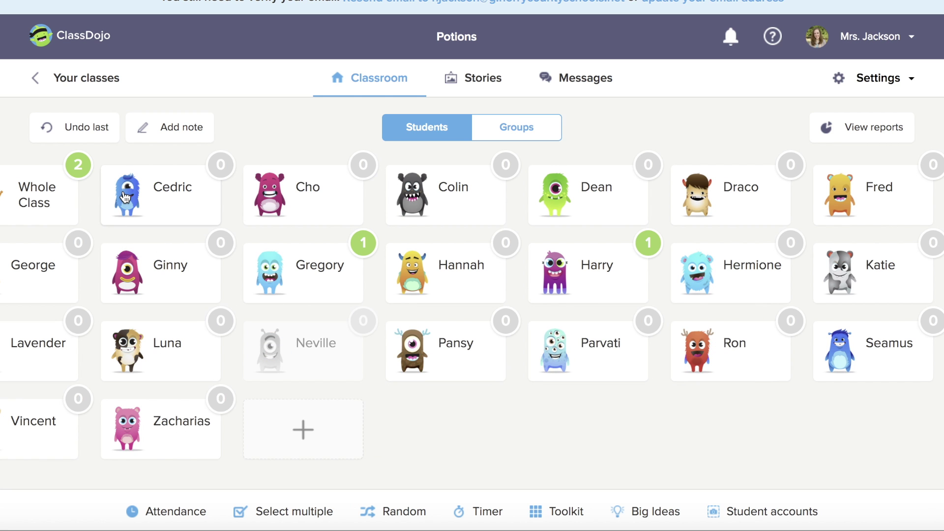
{"action": "left_click", "coordinate": [140, 287]}
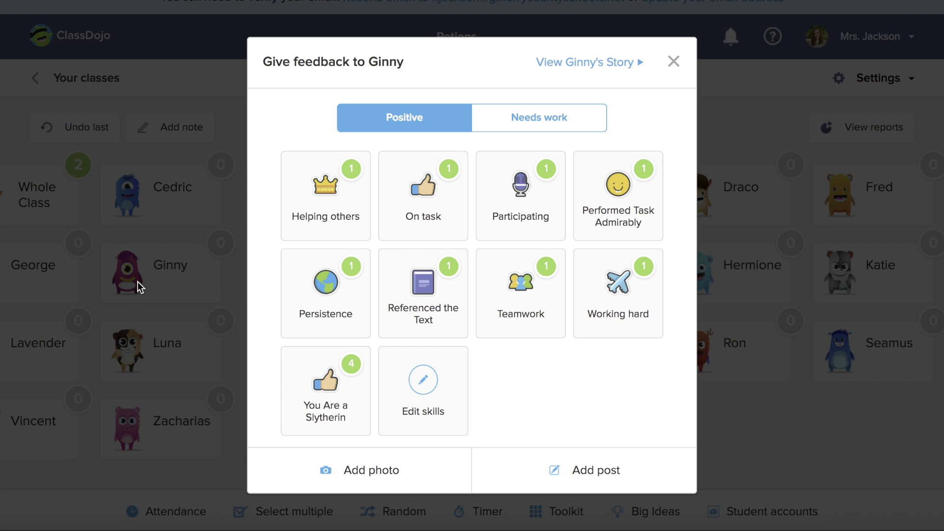
{"action": "left_click", "coordinate": [315, 185]}
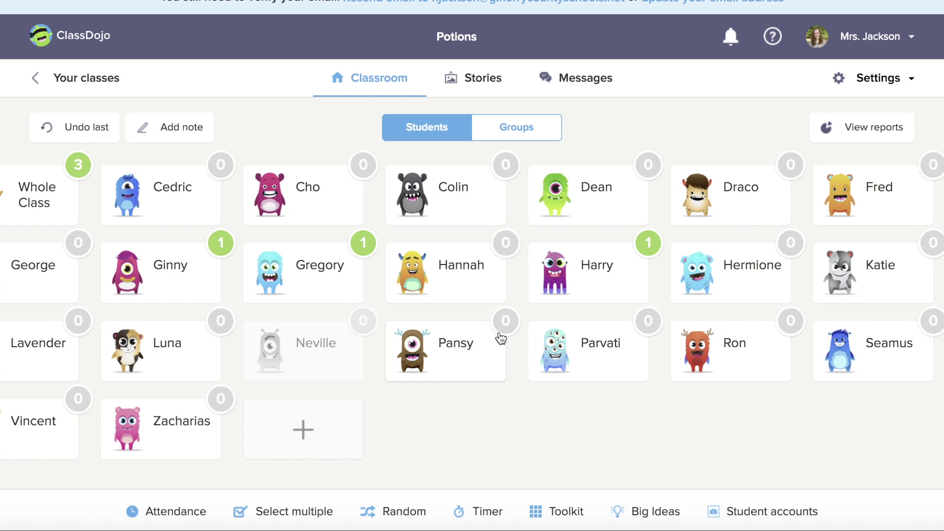
{"action": "left_click", "coordinate": [588, 361]}
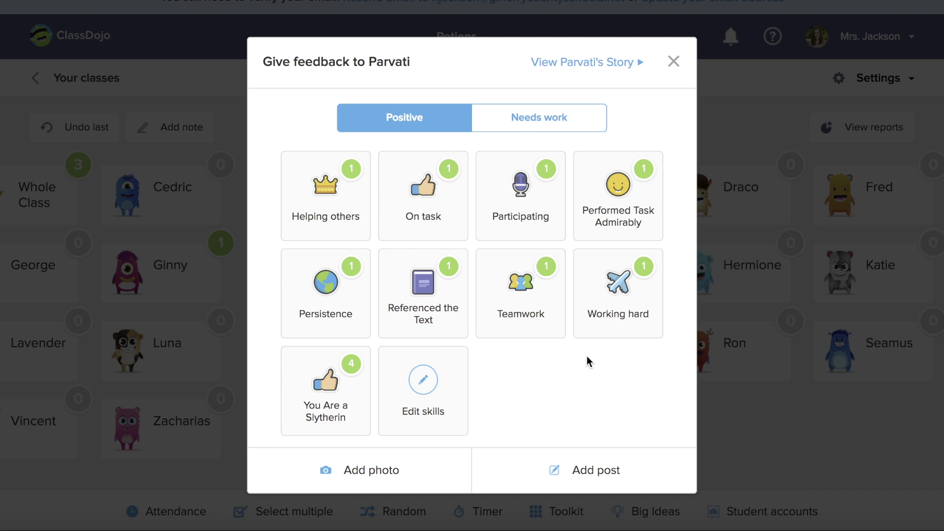
{"action": "left_click", "coordinate": [626, 291]}
{"action": "left_click", "coordinate": [871, 338]}
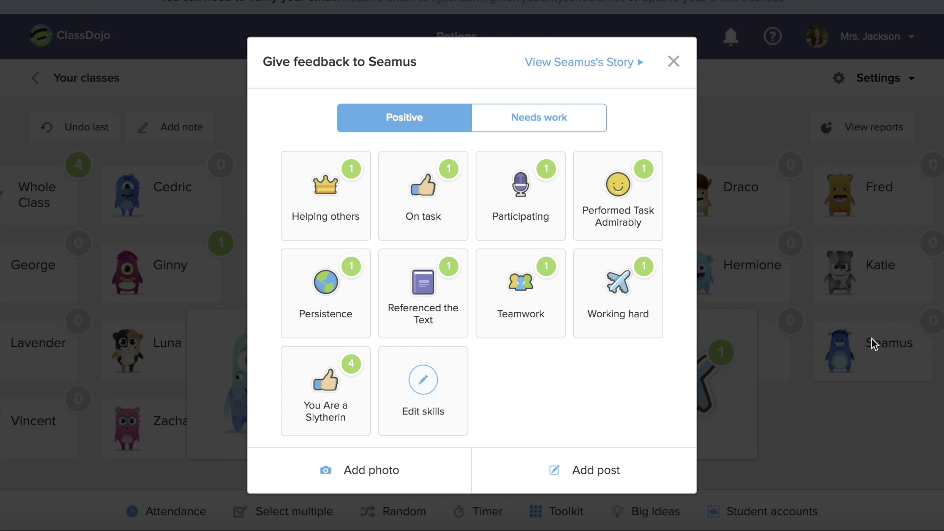
{"action": "left_click", "coordinate": [312, 308]}
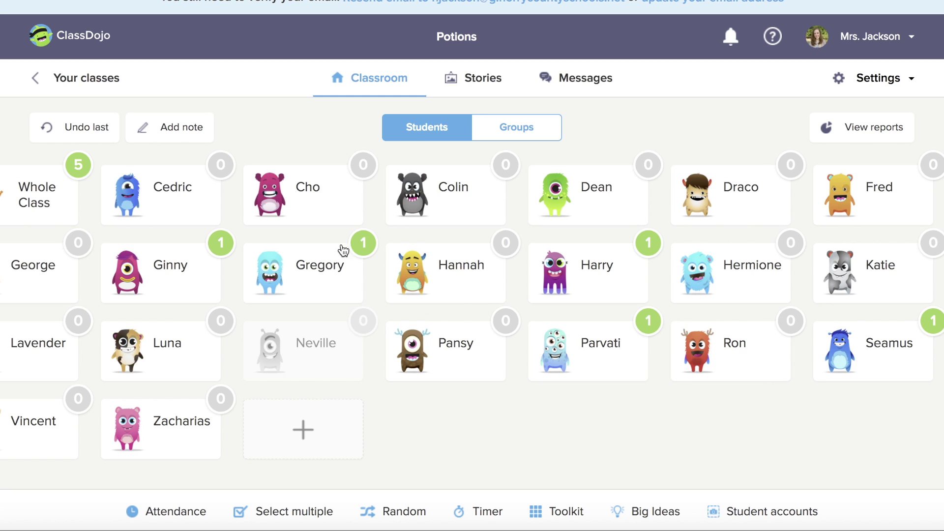
{"action": "left_click", "coordinate": [590, 287]}
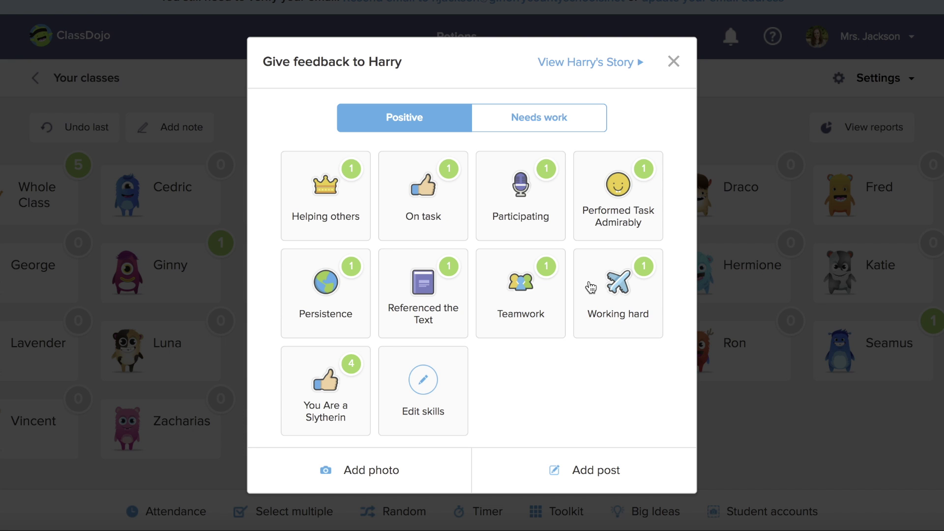
Browse Harry's Story page and its photo post, then return to the Potions student grid
{"action": "left_click", "coordinate": [603, 69]}
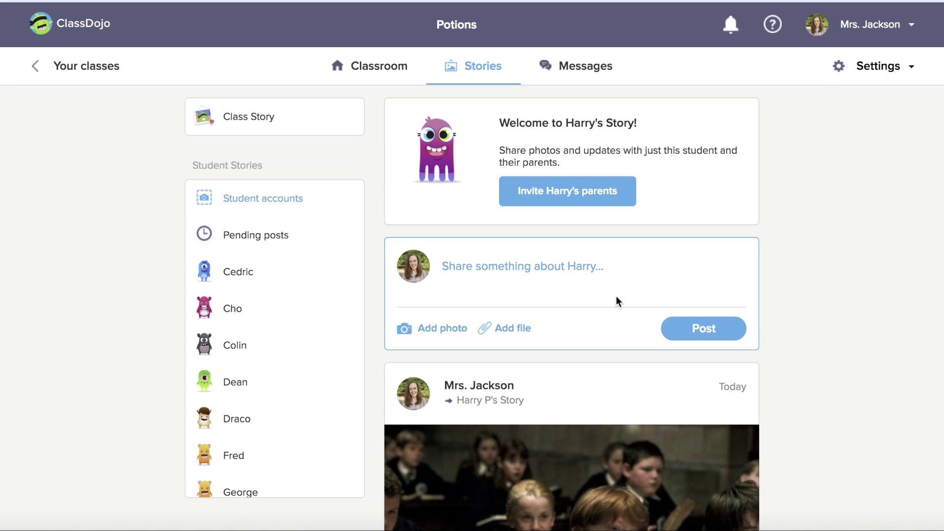
{"action": "scroll", "coordinate": [615, 301], "scroll_direction": "down", "scroll_amount": 7}
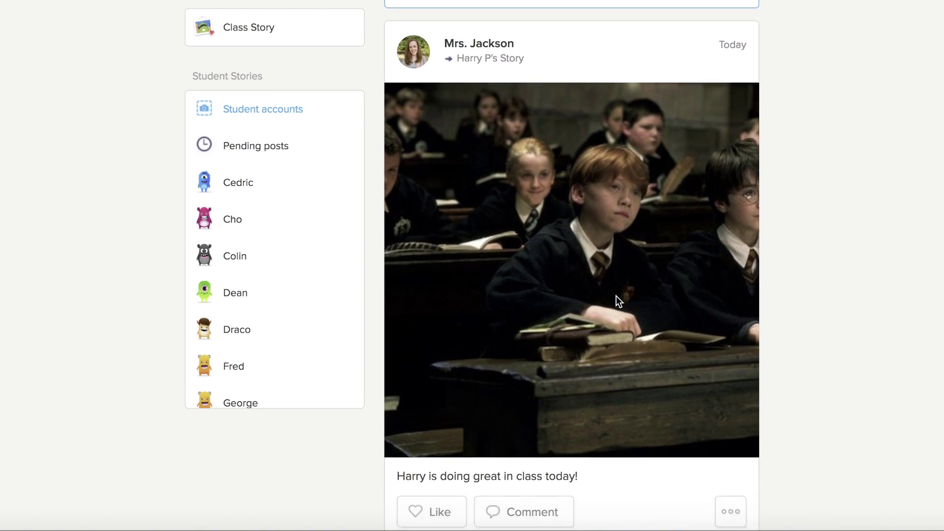
{"action": "scroll", "coordinate": [616, 296], "scroll_direction": "down", "scroll_amount": 2}
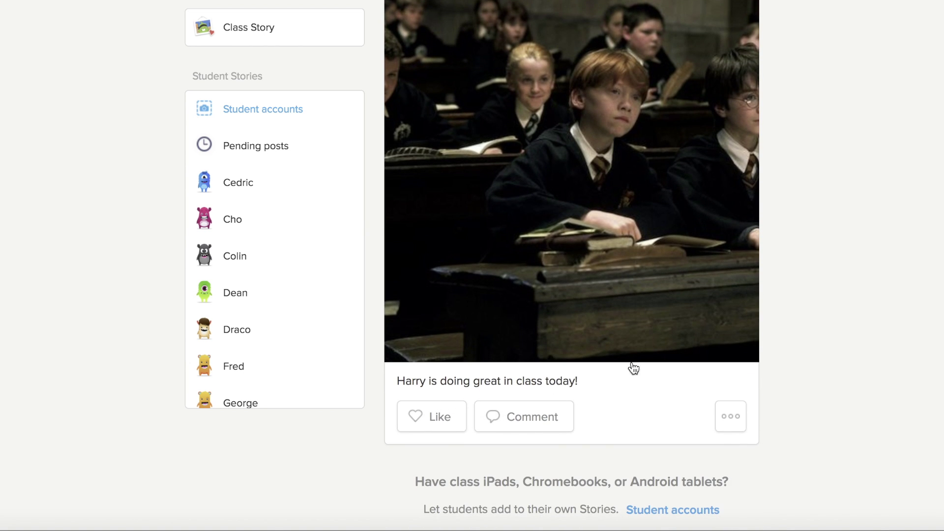
{"action": "scroll", "coordinate": [551, 390], "scroll_direction": "up", "scroll_amount": 6}
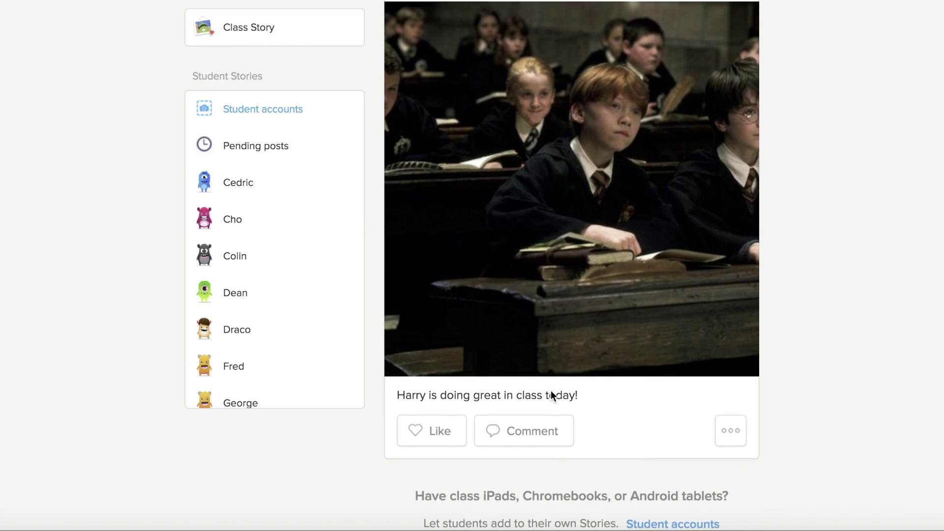
{"action": "scroll", "coordinate": [552, 390], "scroll_direction": "up", "scroll_amount": 4}
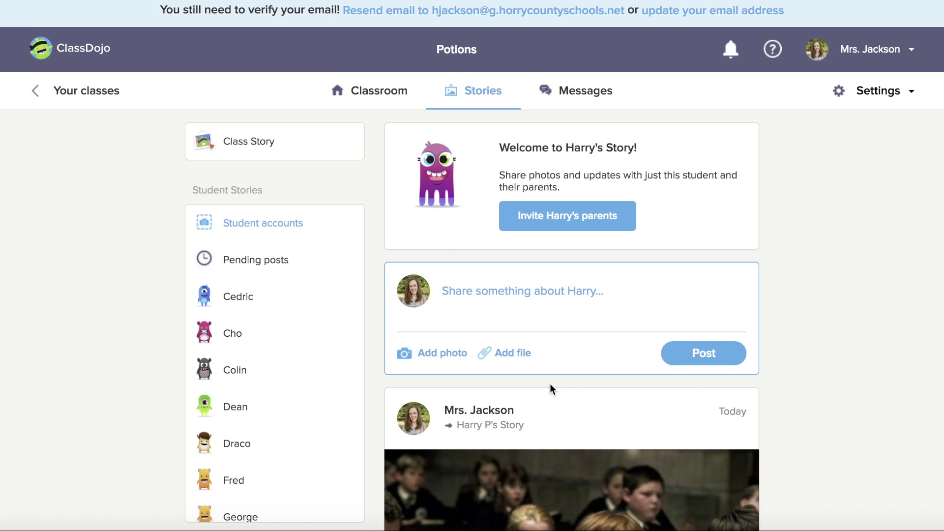
{"action": "scroll", "coordinate": [806, 295], "scroll_direction": "down", "scroll_amount": 1}
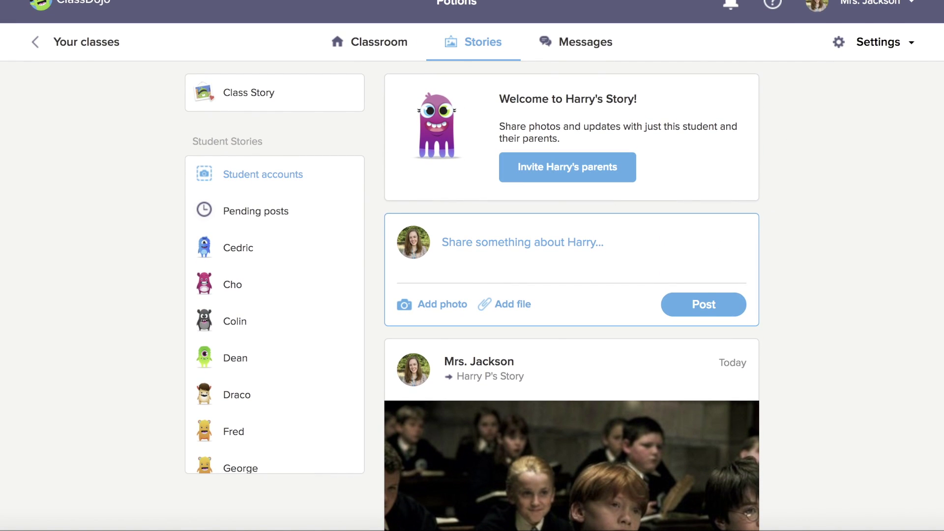
{"action": "left_click", "coordinate": [379, 42]}
{"action": "scroll", "coordinate": [354, 301], "scroll_direction": "up", "scroll_amount": 1}
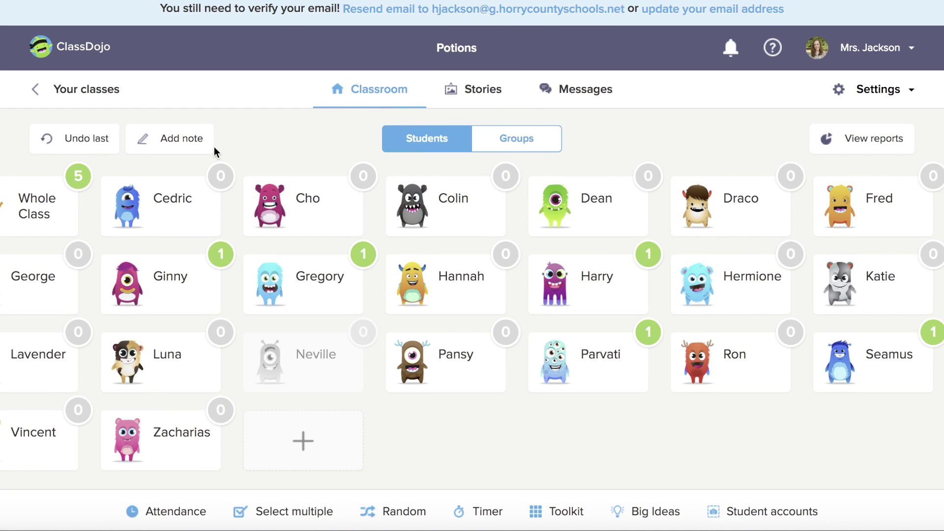
Take attendance, marking every student present, and save it
{"action": "scroll", "coordinate": [461, 288], "scroll_direction": "down", "scroll_amount": 1}
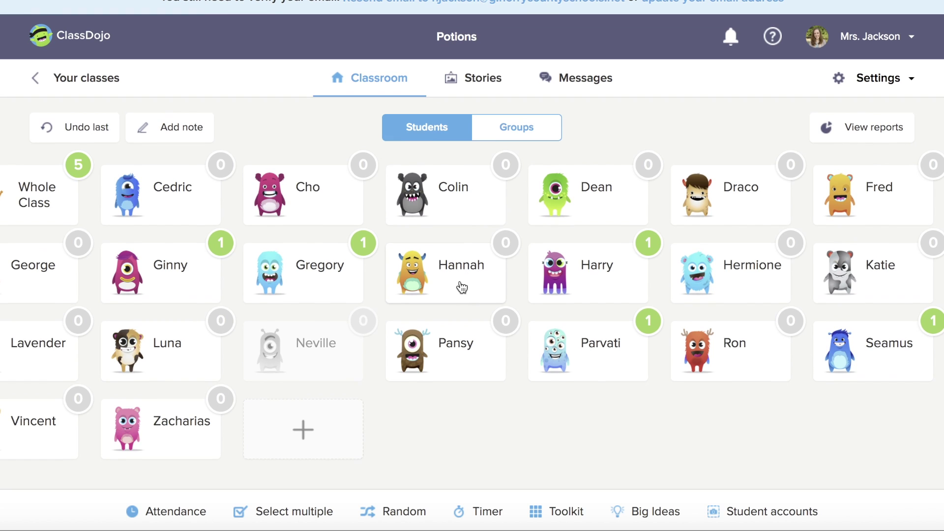
{"action": "left_click", "coordinate": [203, 519]}
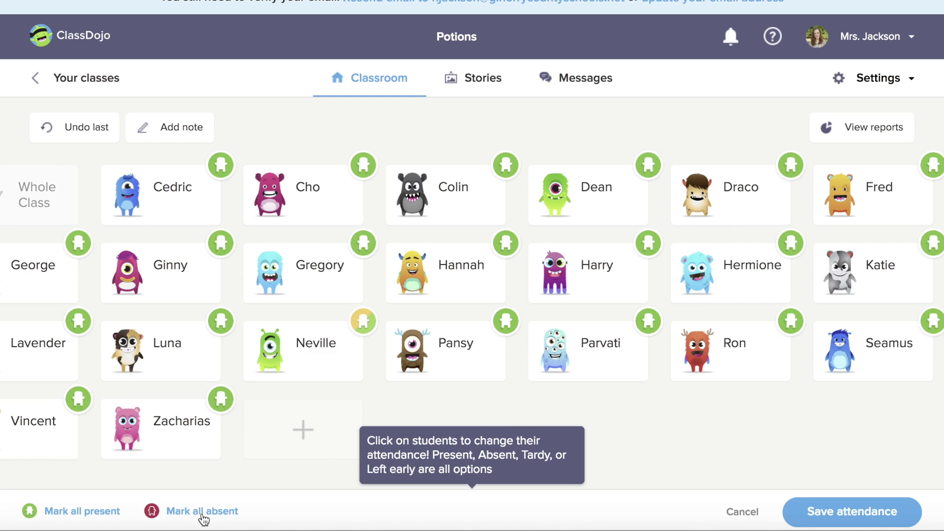
{"action": "left_click", "coordinate": [80, 513]}
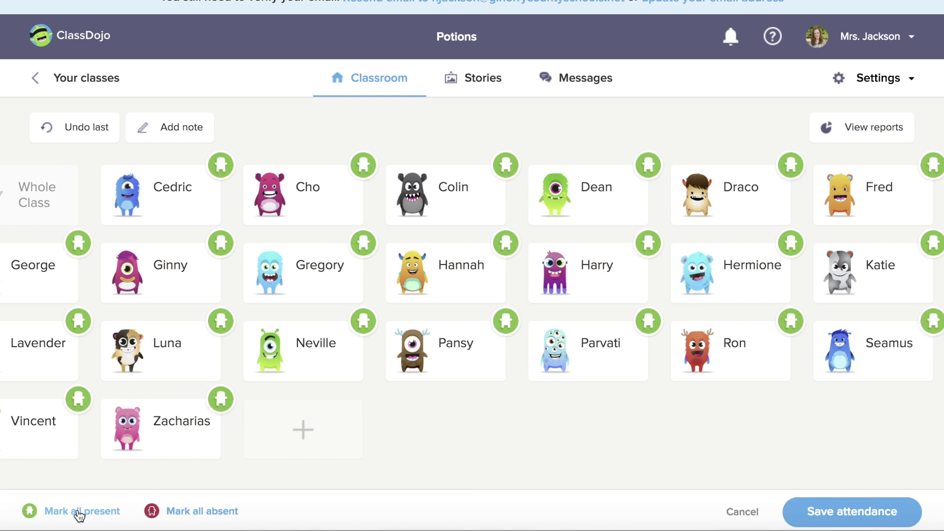
{"action": "left_click", "coordinate": [854, 511]}
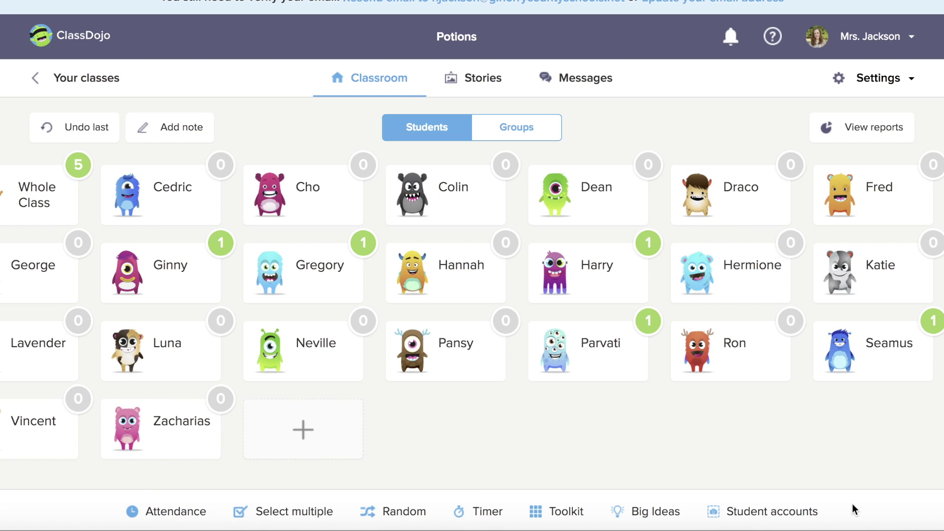
Give Neville, Luna and Lavender a Working hard point together, then show the Groups view
{"action": "left_click", "coordinate": [272, 521]}
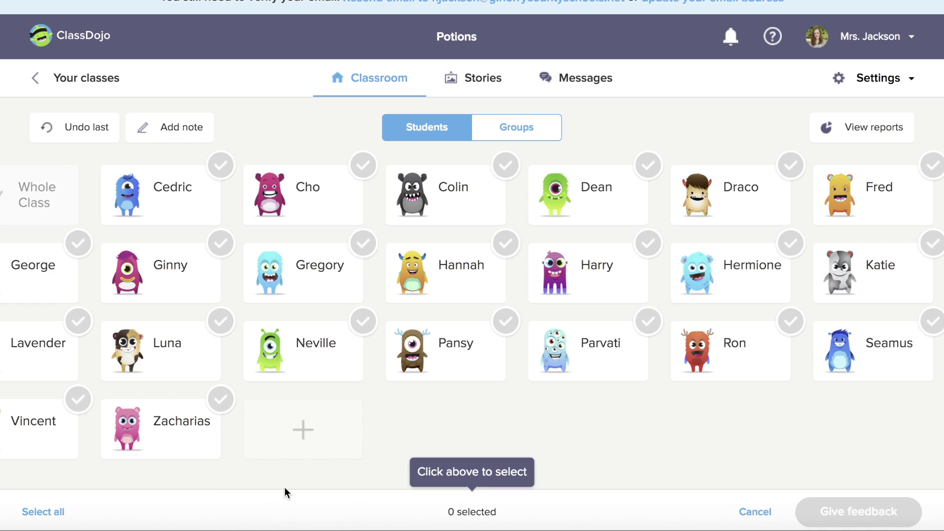
{"action": "left_click", "coordinate": [311, 347]}
{"action": "left_click", "coordinate": [144, 340]}
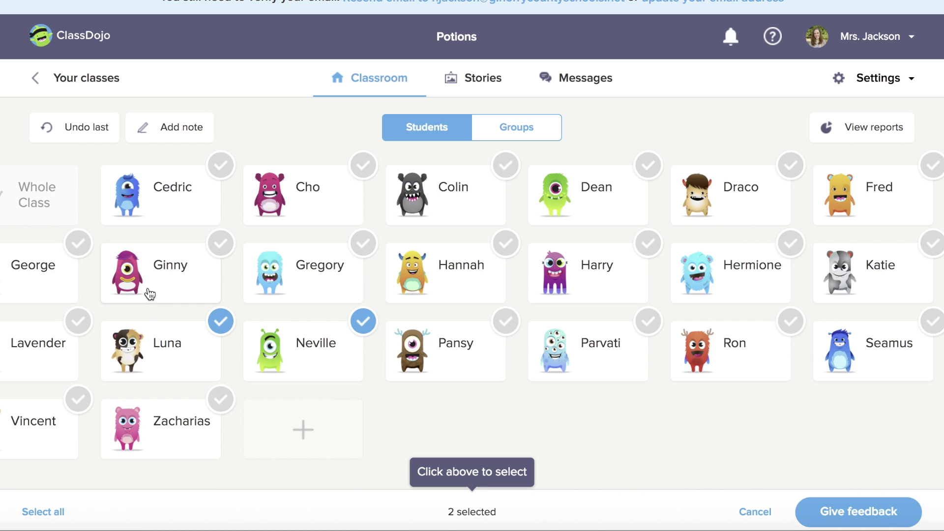
{"action": "left_click", "coordinate": [39, 344]}
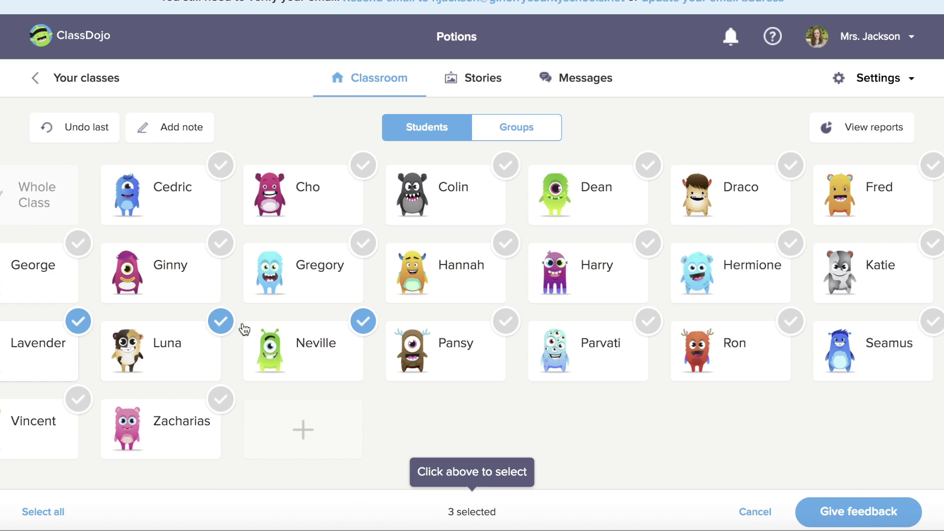
{"action": "left_click", "coordinate": [841, 517]}
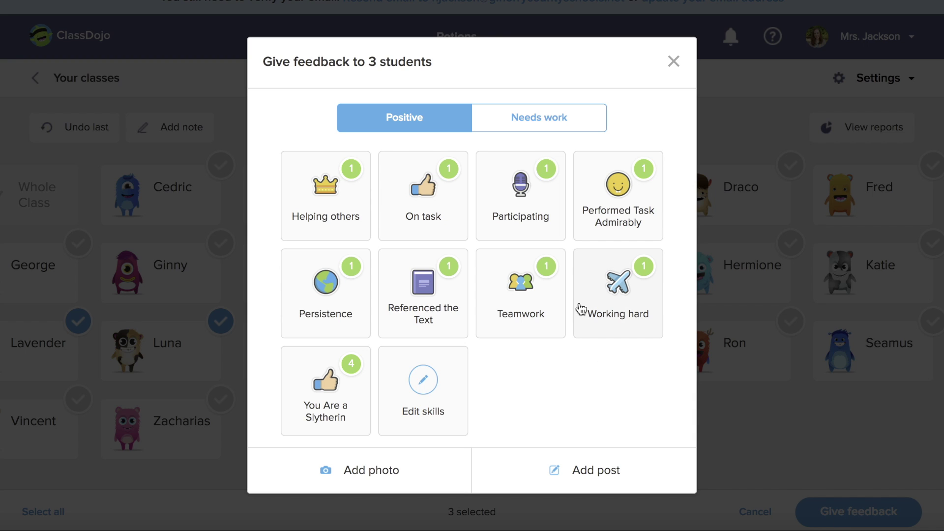
{"action": "left_click", "coordinate": [608, 298]}
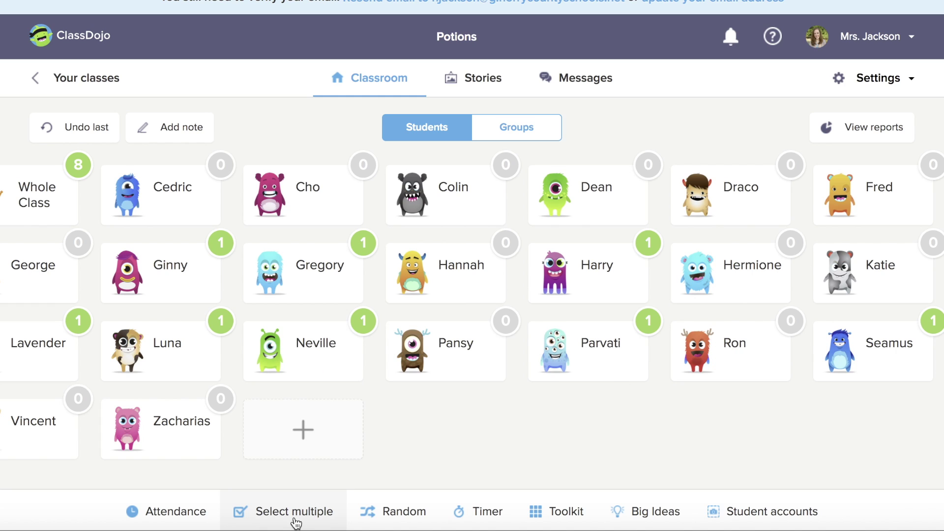
{"action": "left_click", "coordinate": [529, 141]}
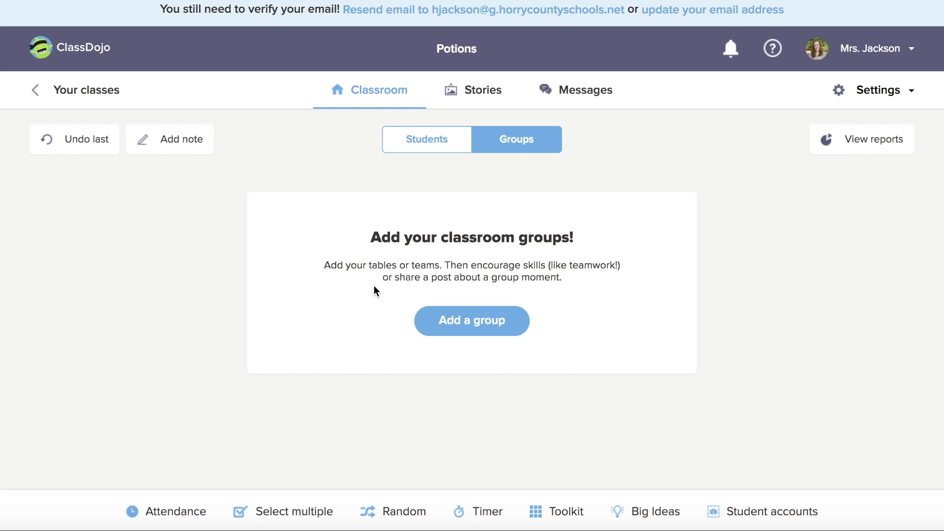
Start a new group and tick Ginny, George, Fred, Harry, Hermione, Neville and Ron
{"action": "left_click", "coordinate": [448, 325]}
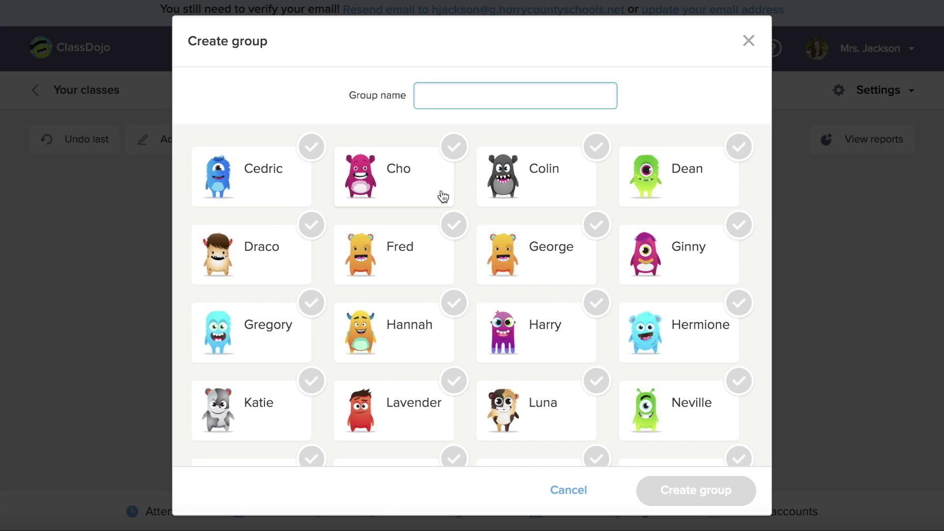
{"action": "scroll", "coordinate": [518, 269], "scroll_direction": "down", "scroll_amount": 1}
{"action": "left_click", "coordinate": [671, 213]}
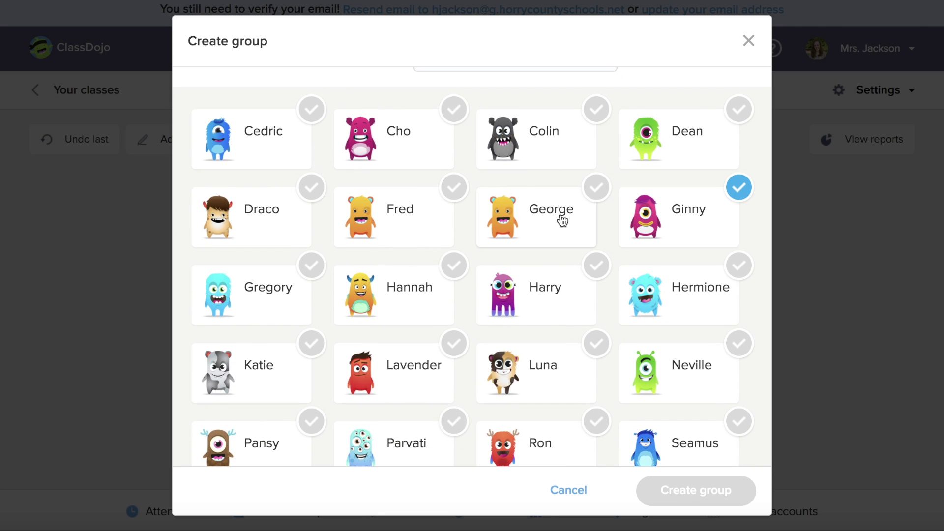
{"action": "left_click", "coordinate": [561, 217]}
{"action": "left_click", "coordinate": [402, 222]}
{"action": "scroll", "coordinate": [449, 369], "scroll_direction": "down", "scroll_amount": 2}
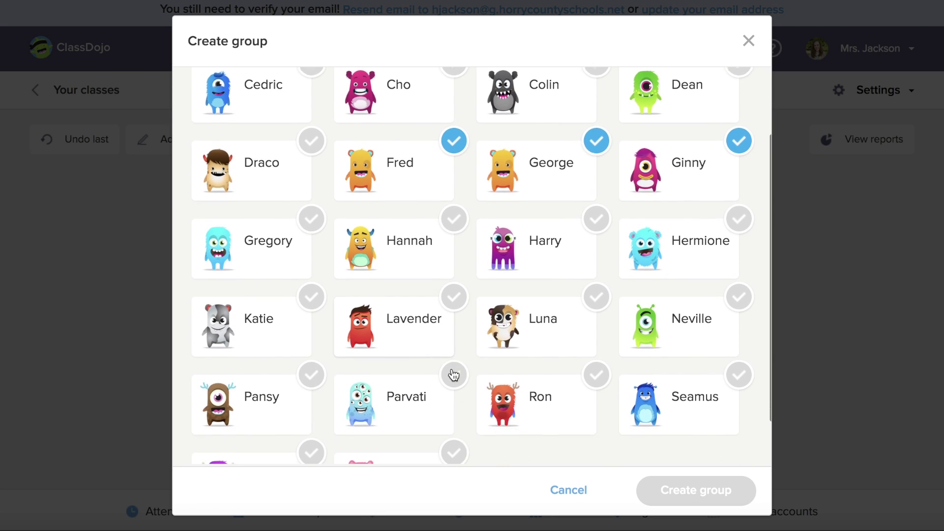
{"action": "left_click", "coordinate": [541, 260]}
{"action": "left_click", "coordinate": [660, 253]}
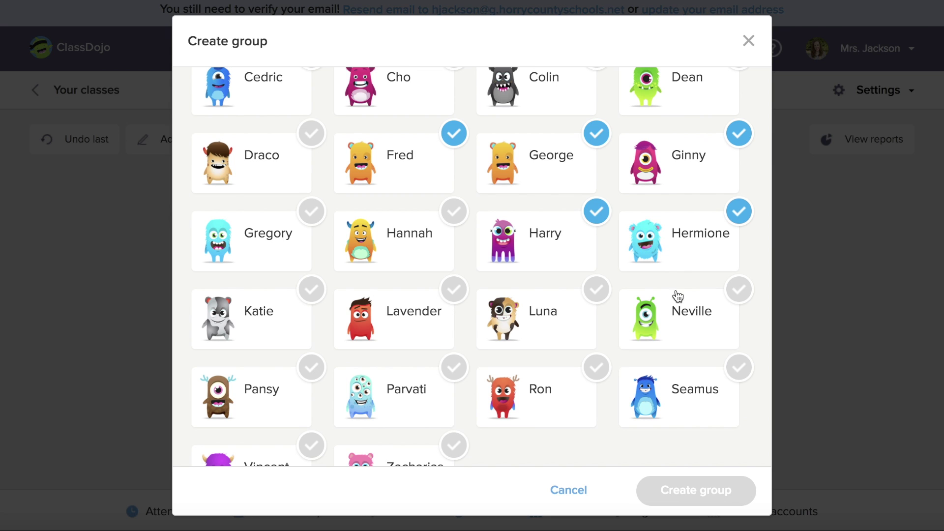
{"action": "left_click", "coordinate": [680, 336]}
{"action": "scroll", "coordinate": [688, 429], "scroll_direction": "down", "scroll_amount": 1}
{"action": "left_click", "coordinate": [551, 382]}
{"action": "scroll", "coordinate": [543, 341], "scroll_direction": "up", "scroll_amount": 5}
Name the group Gryffindor and create it
{"action": "left_click", "coordinate": [483, 99]}
{"action": "type", "text": "Gryffindor"}
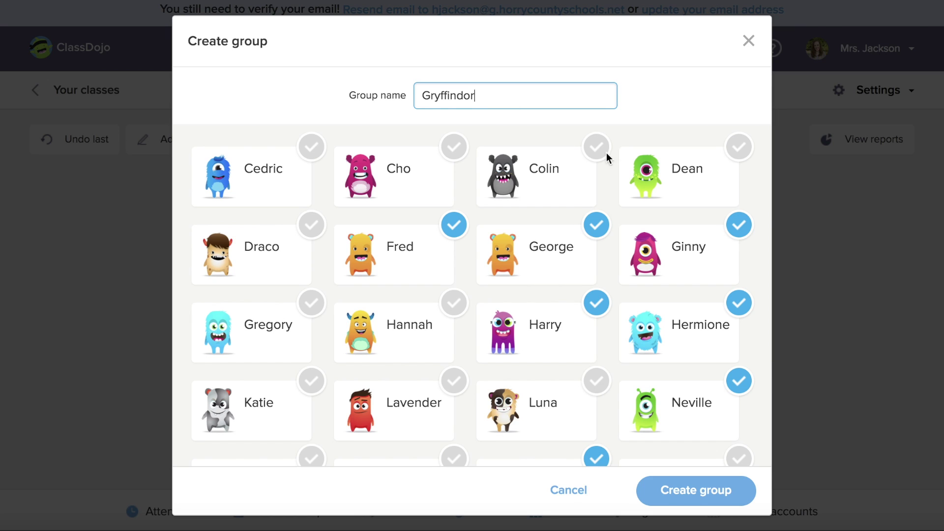
{"action": "left_click", "coordinate": [719, 490]}
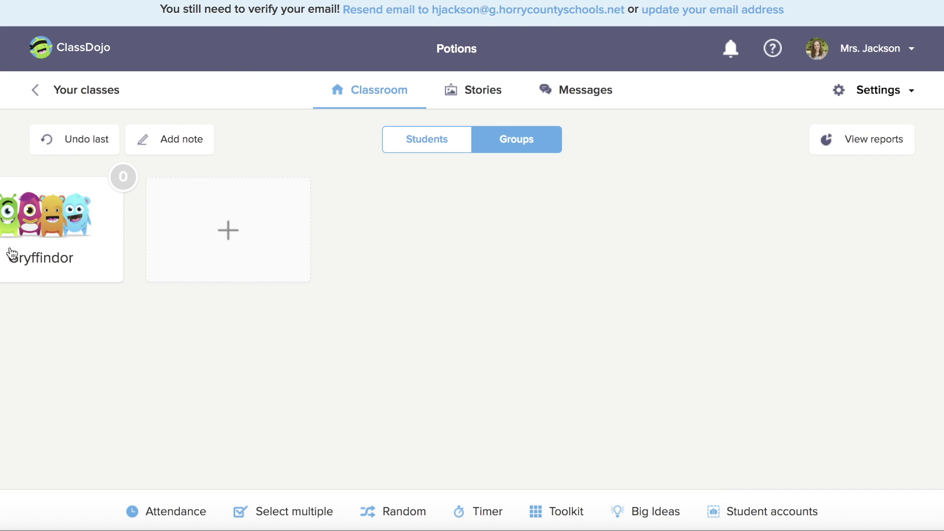
Award the Gryffindor group a Teamwork point, then return to the individual student grid
{"action": "left_click", "coordinate": [41, 236]}
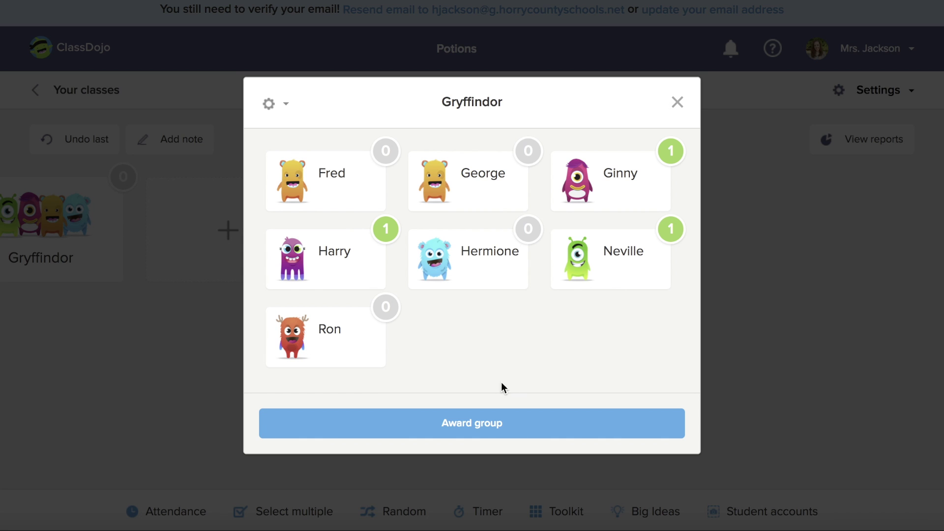
{"action": "left_click", "coordinate": [505, 427]}
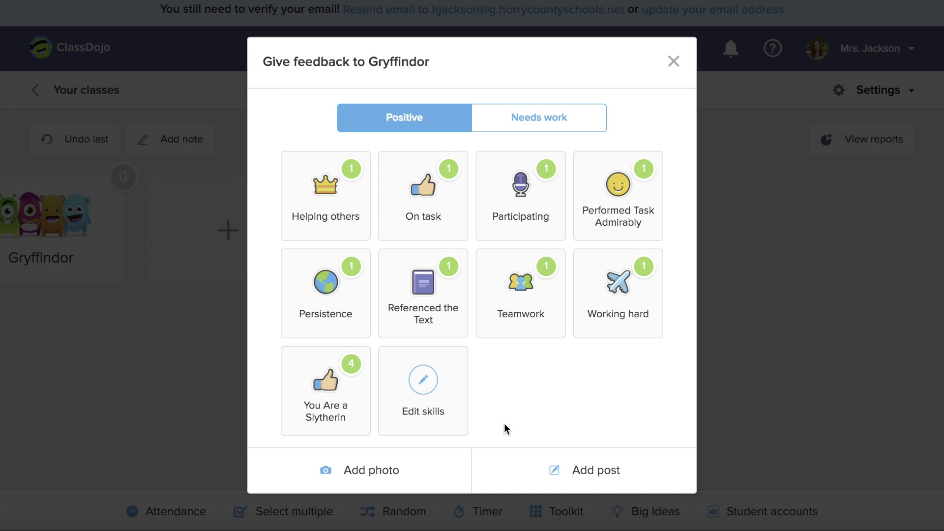
{"action": "left_click", "coordinate": [536, 319]}
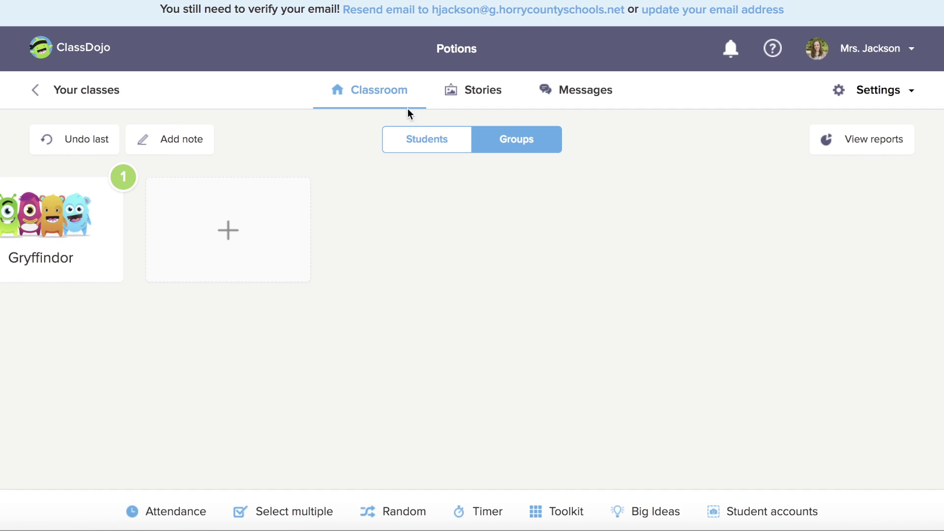
{"action": "left_click", "coordinate": [431, 141]}
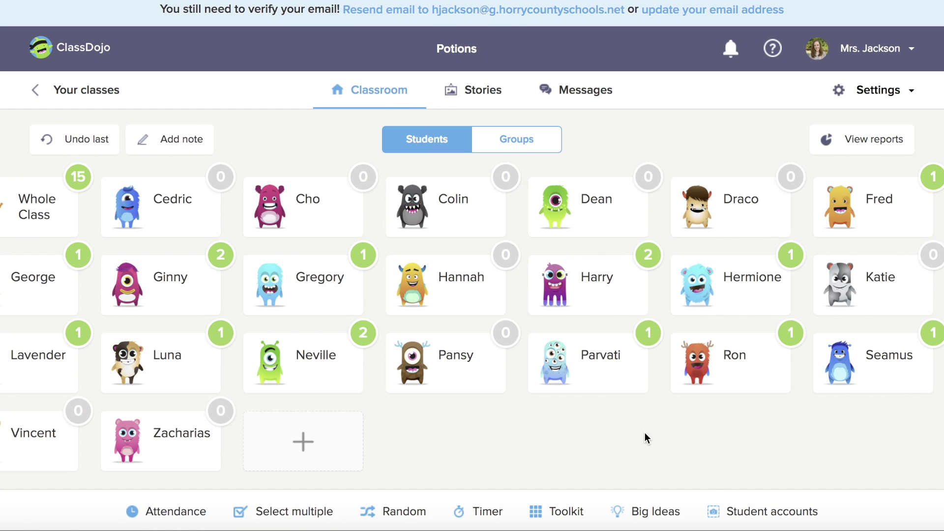
{"action": "left_click", "coordinate": [419, 512]}
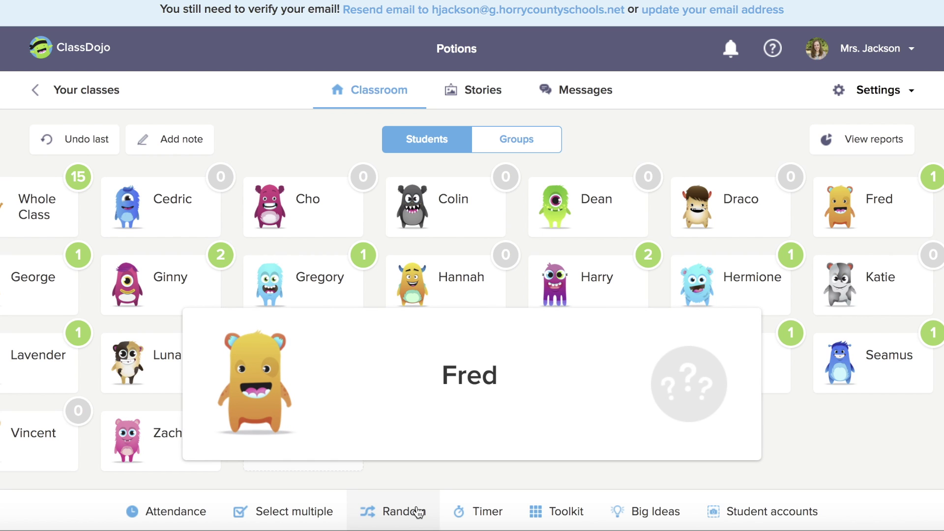
{"action": "left_click", "coordinate": [529, 364]}
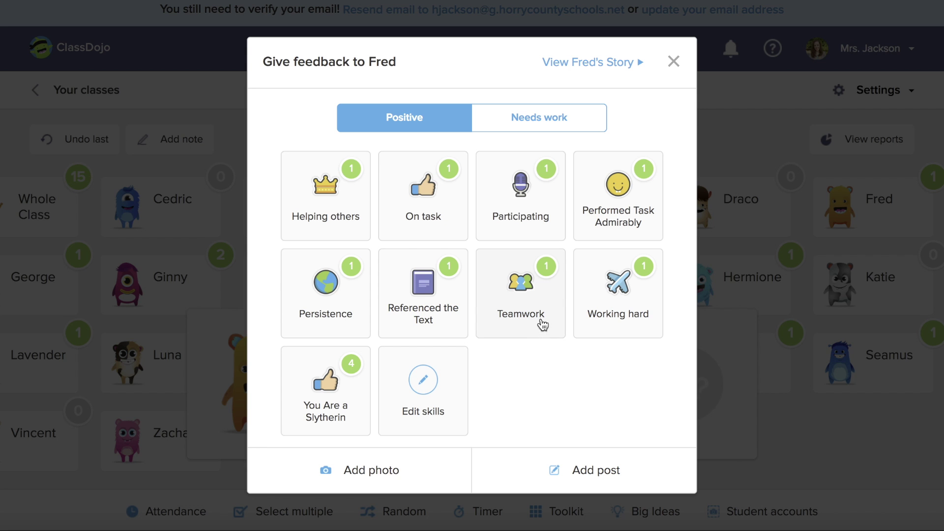
{"action": "left_click", "coordinate": [417, 301]}
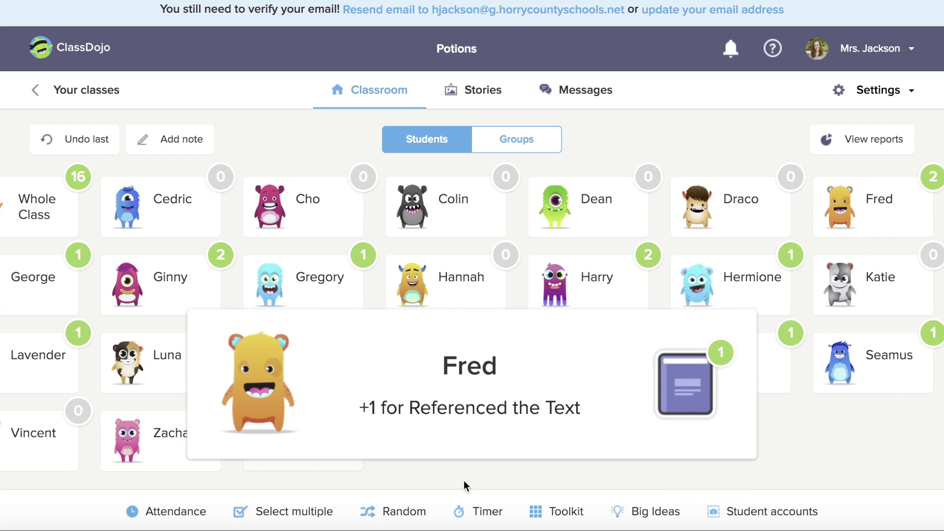
{"action": "left_click", "coordinate": [488, 514]}
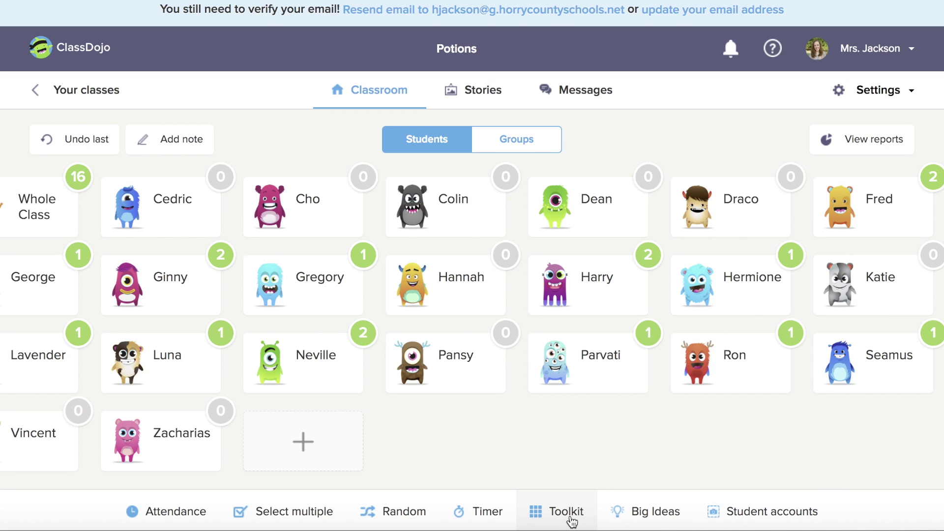
Read the Student accounts setup information, close it, and open the class Settings menu
{"action": "scroll", "coordinate": [571, 491], "scroll_direction": "down", "scroll_amount": 1}
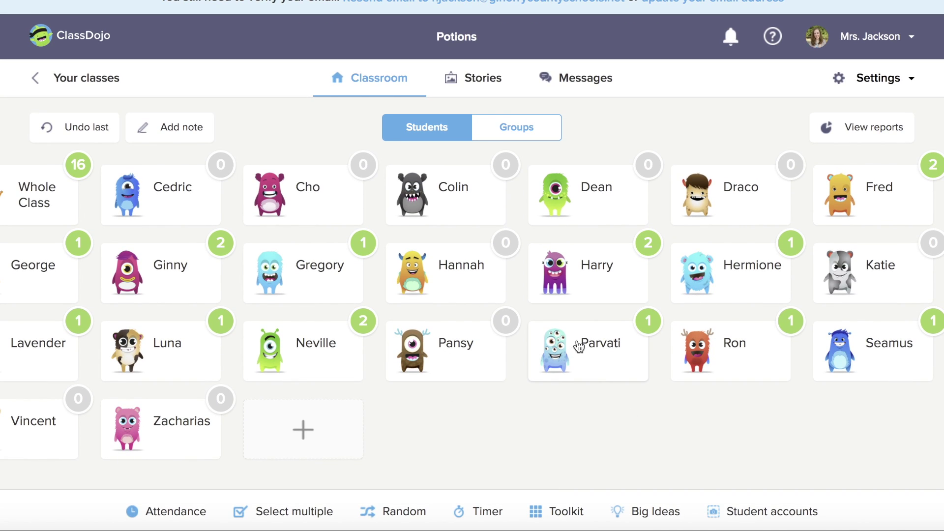
{"action": "left_click", "coordinate": [797, 516]}
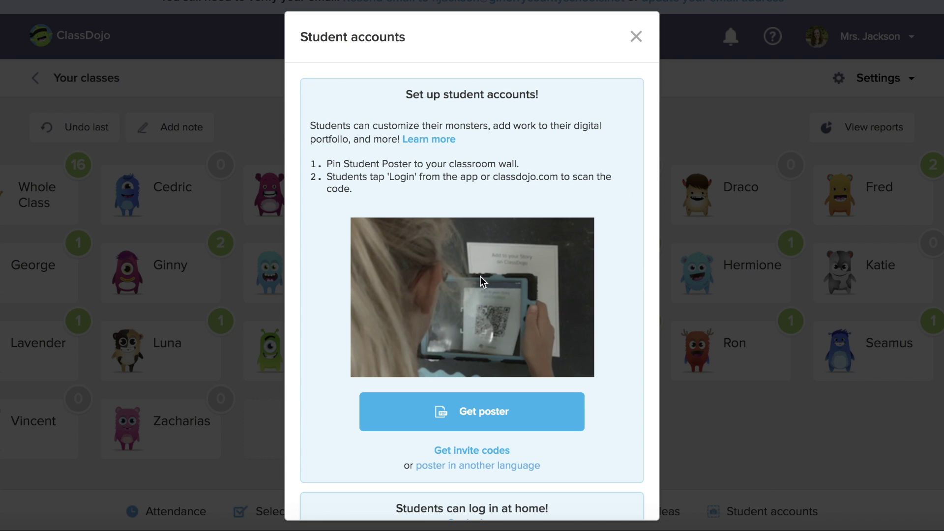
{"action": "scroll", "coordinate": [484, 278], "scroll_direction": "down", "scroll_amount": 1}
{"action": "left_click", "coordinate": [634, 40]}
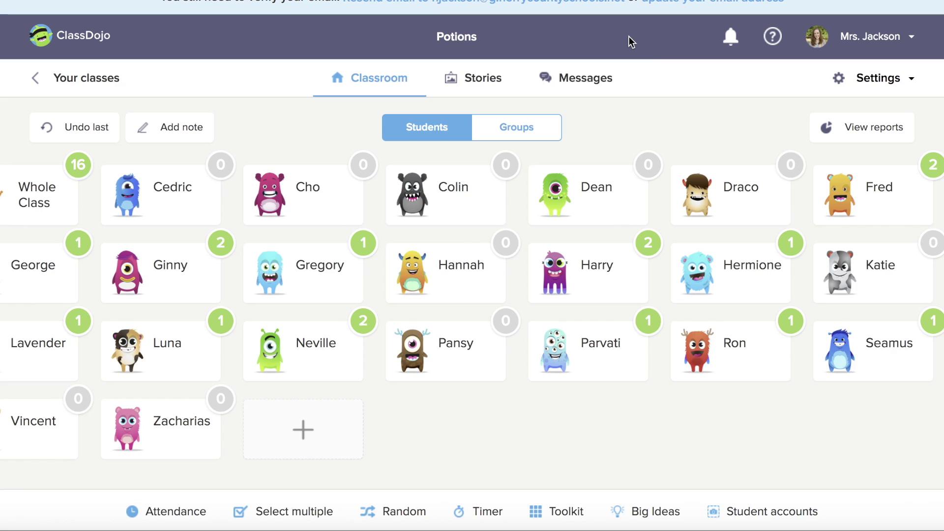
{"action": "left_click", "coordinate": [887, 81]}
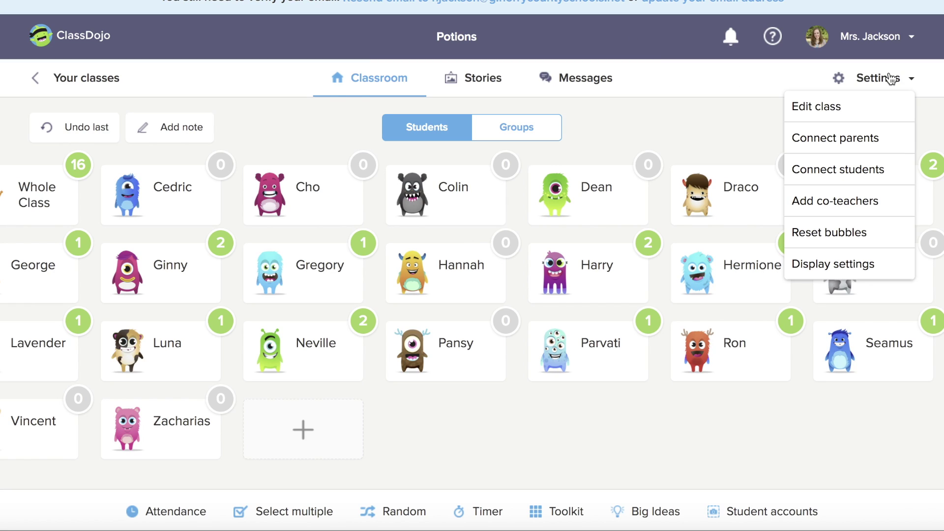
Open Edit class for Potions and look through its Class, Students, Parents and Skills tabs
{"action": "left_click", "coordinate": [840, 111]}
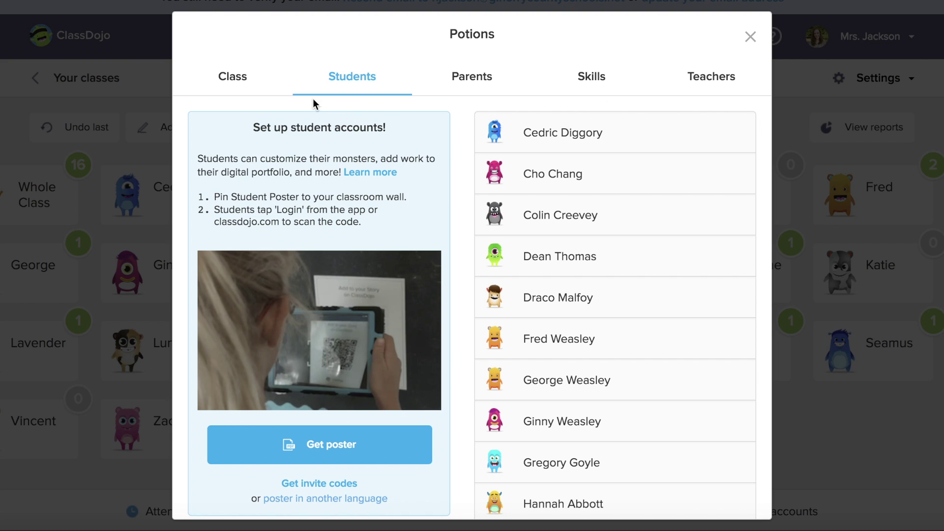
{"action": "left_click", "coordinate": [239, 91]}
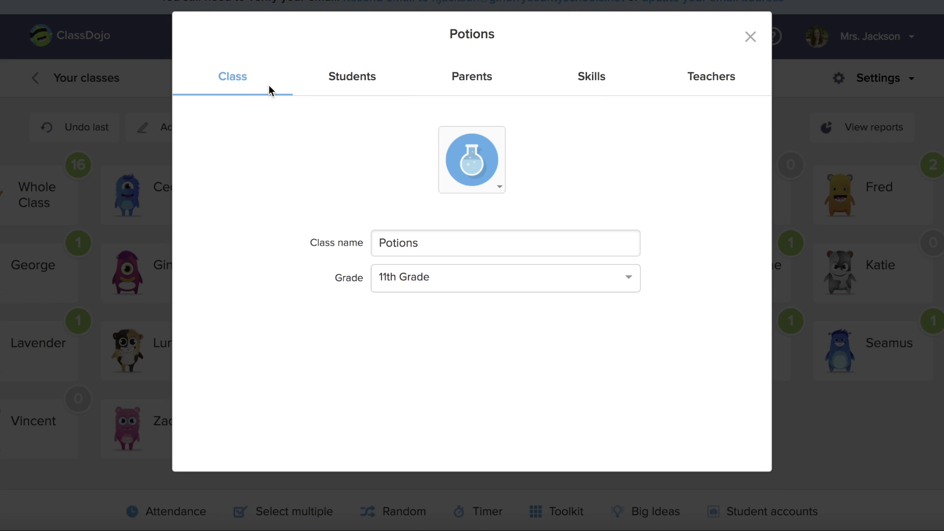
{"action": "left_click", "coordinate": [350, 84]}
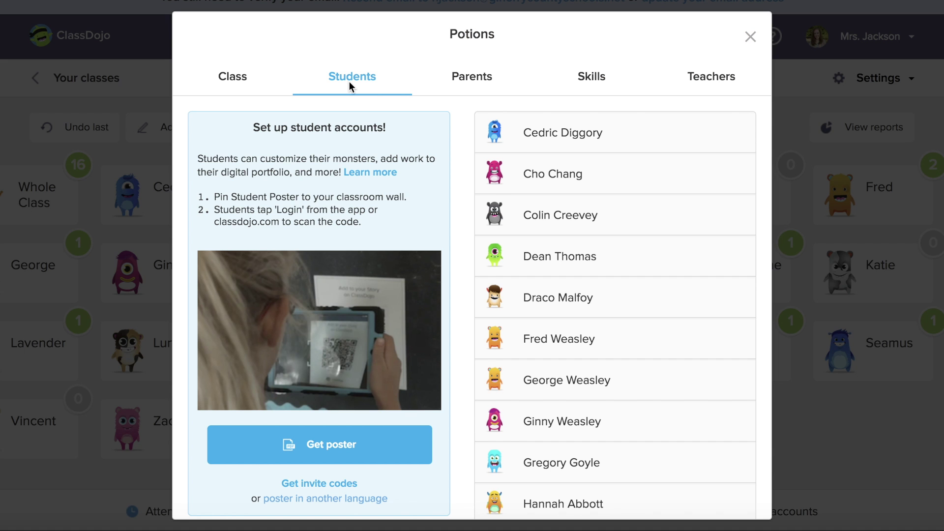
{"action": "left_click", "coordinate": [482, 83]}
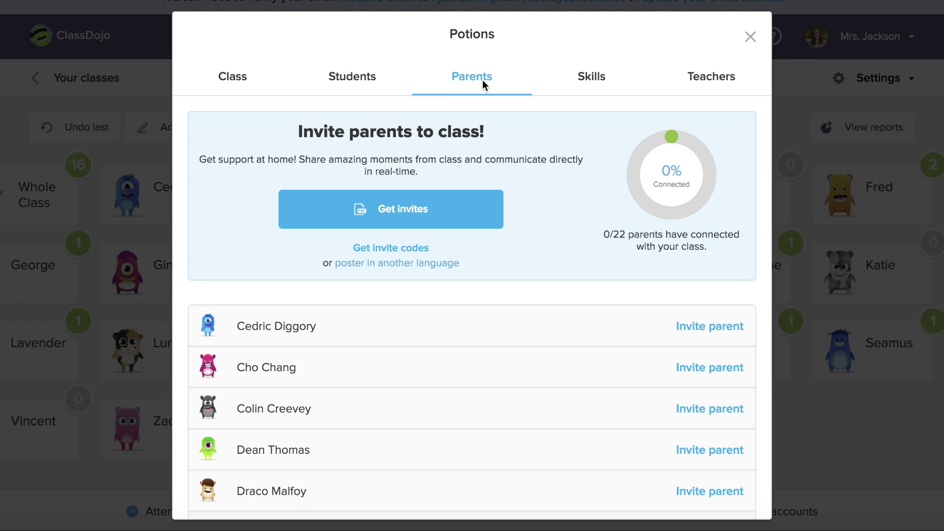
{"action": "left_click", "coordinate": [585, 81]}
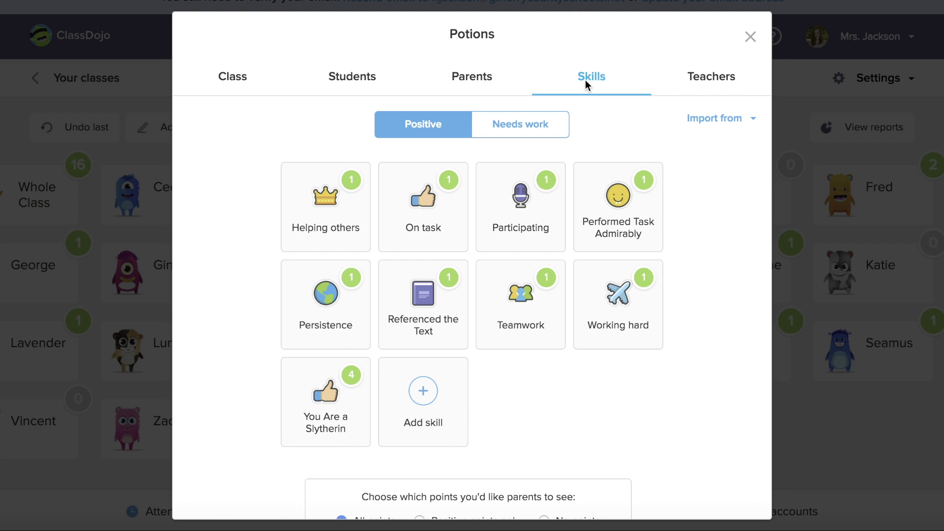
Add a new positive skill named Vocabulary
{"action": "left_click", "coordinate": [426, 406]}
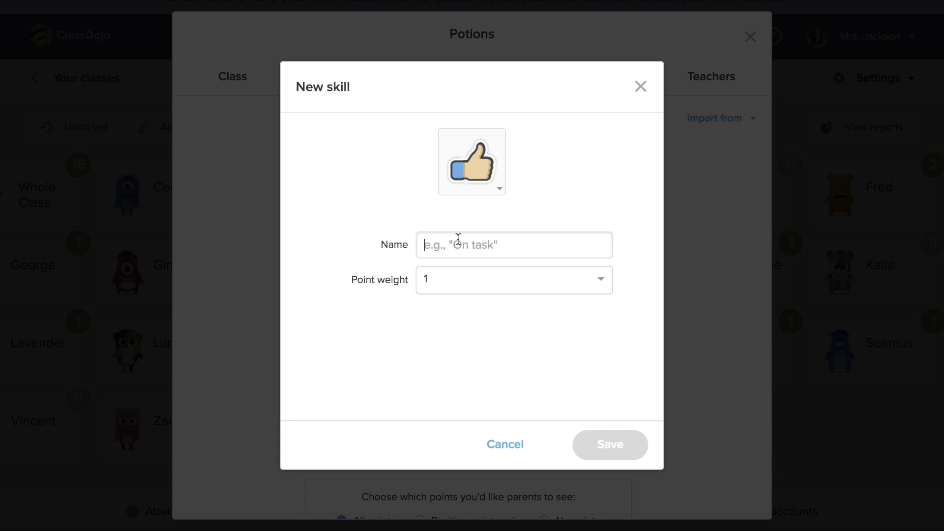
{"action": "type", "text": "Vocabulary"}
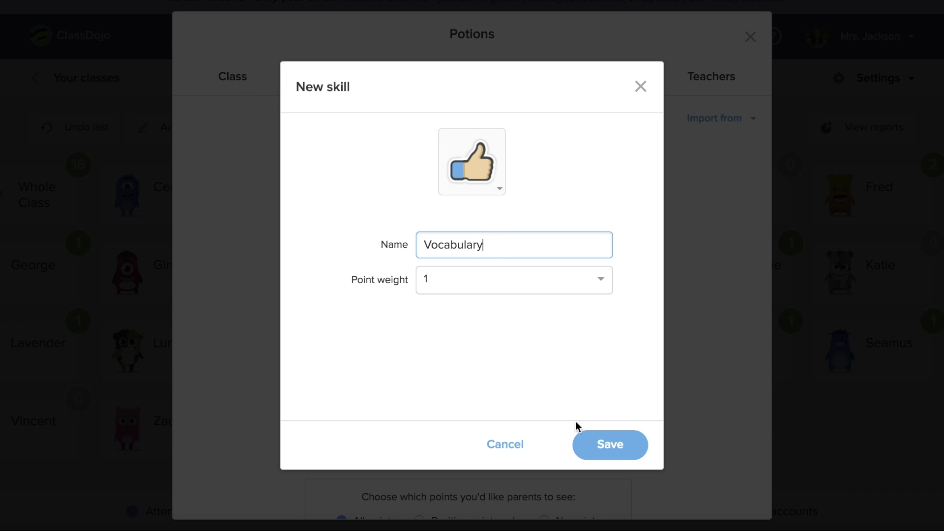
{"action": "left_click", "coordinate": [616, 458]}
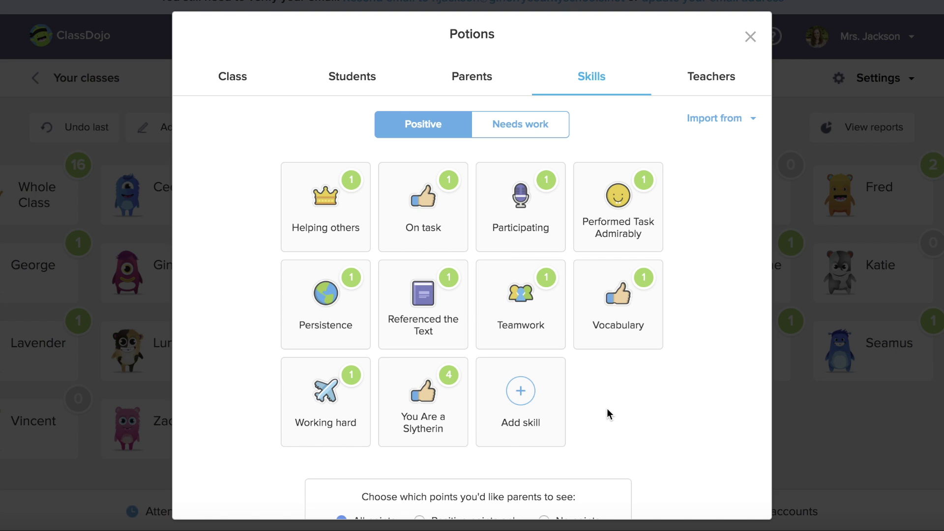
Look at the Needs work and Teachers tabs, close the class editor, and open the class reports
{"action": "left_click", "coordinate": [555, 139]}
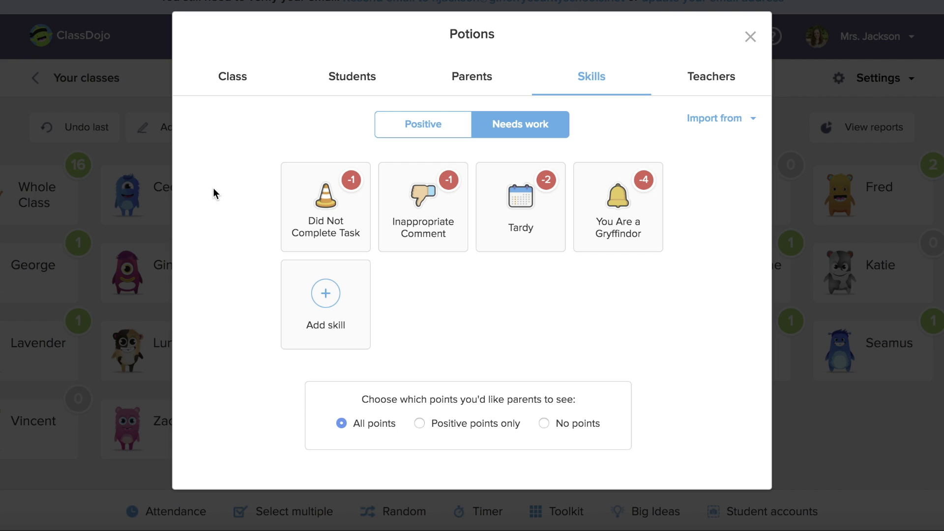
{"action": "left_click", "coordinate": [424, 127]}
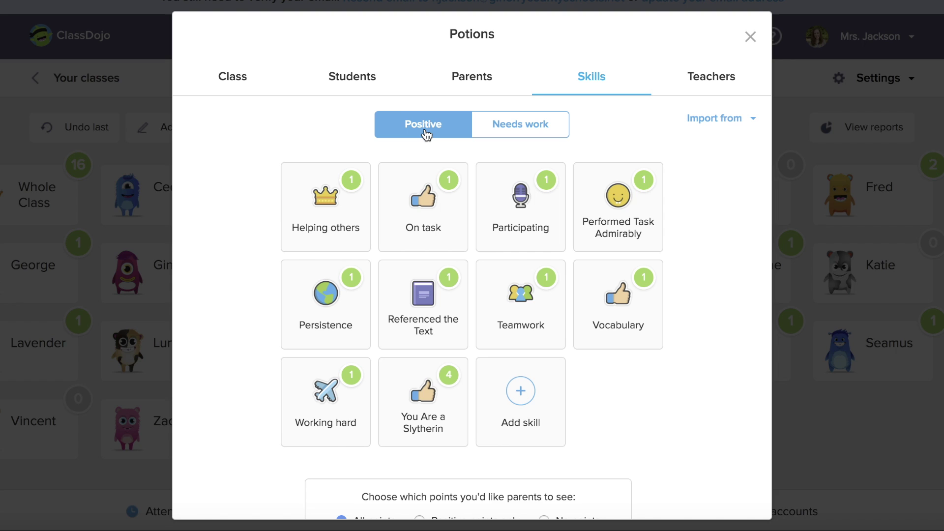
{"action": "left_click", "coordinate": [692, 88]}
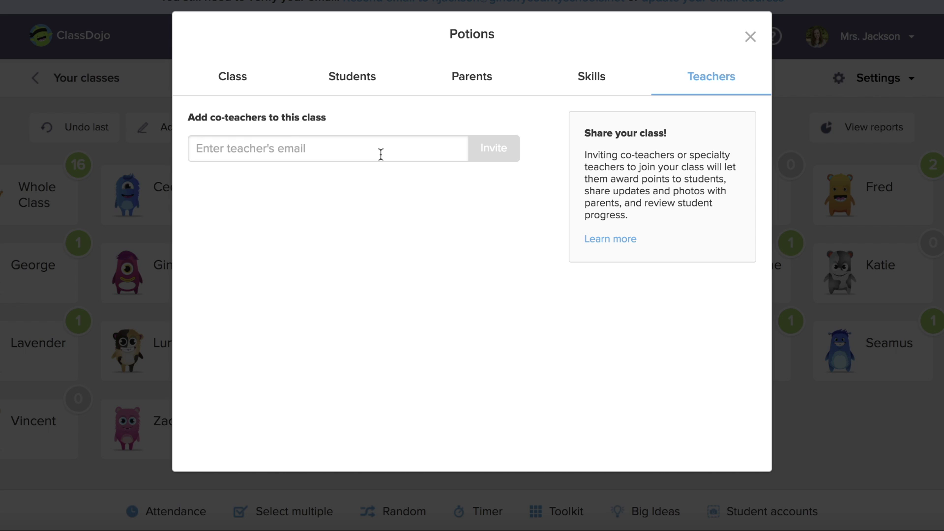
{"action": "left_click", "coordinate": [750, 37]}
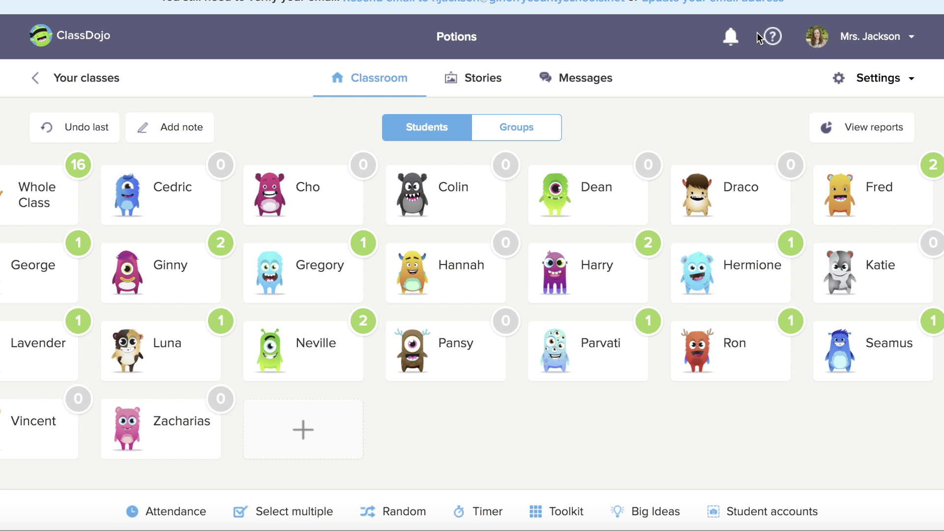
{"action": "left_click", "coordinate": [884, 132]}
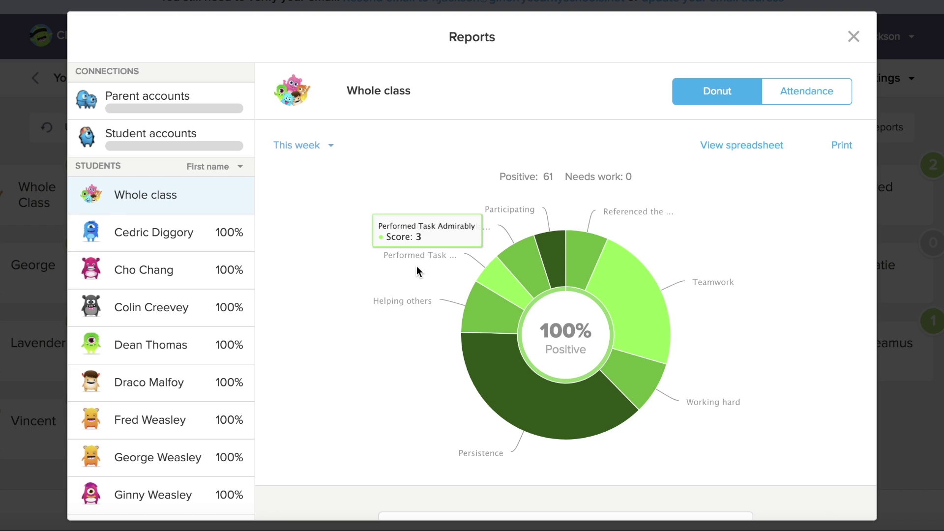
View the first, then the second student's weekly report, checking its Persistence and Participating points
{"action": "left_click", "coordinate": [195, 244]}
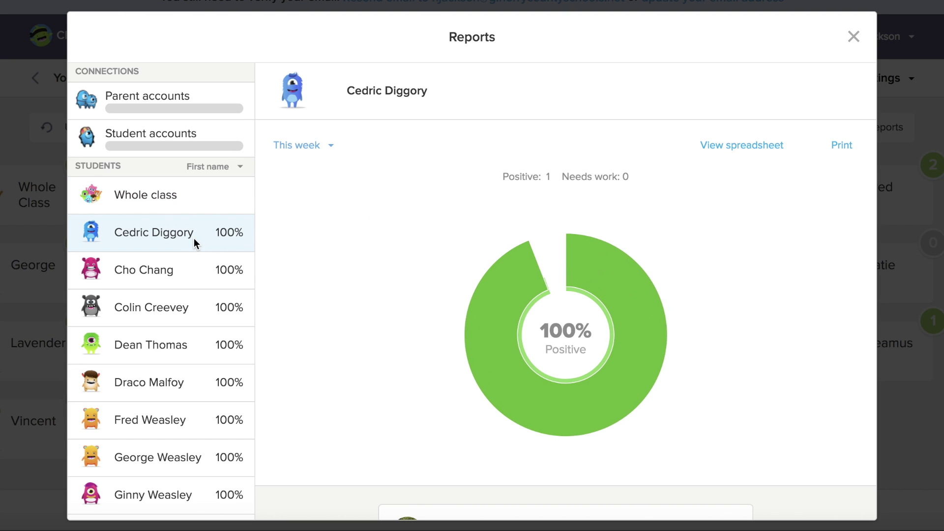
{"action": "left_click", "coordinate": [164, 275]}
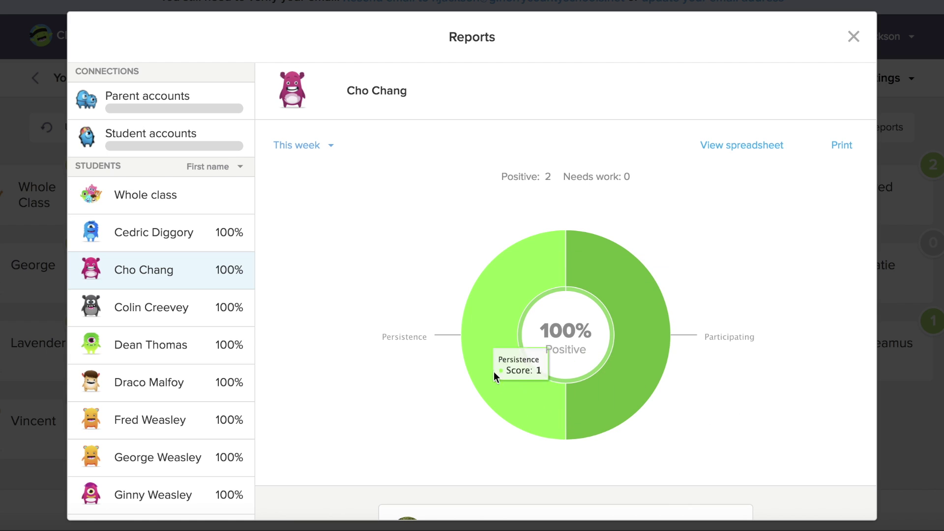
{"action": "scroll", "coordinate": [373, 246], "scroll_direction": "down", "scroll_amount": 5}
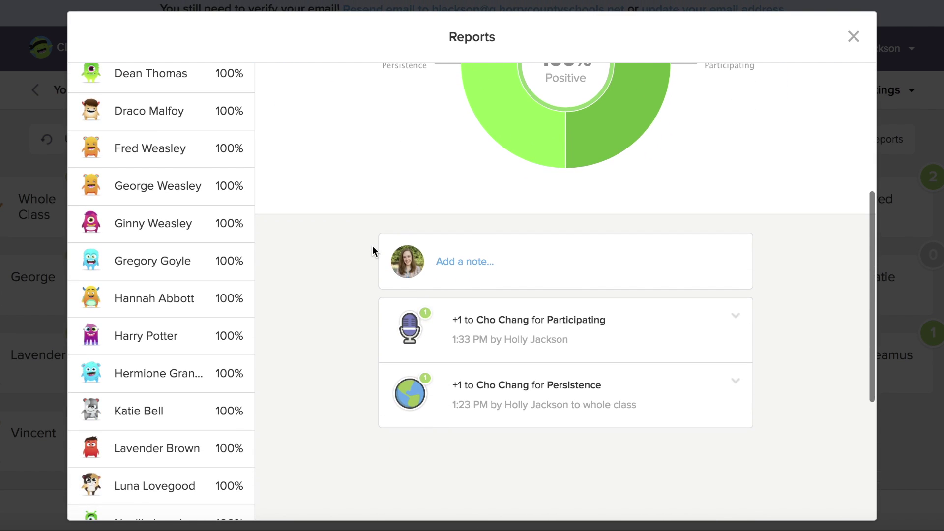
{"action": "scroll", "coordinate": [373, 246], "scroll_direction": "up", "scroll_amount": 5}
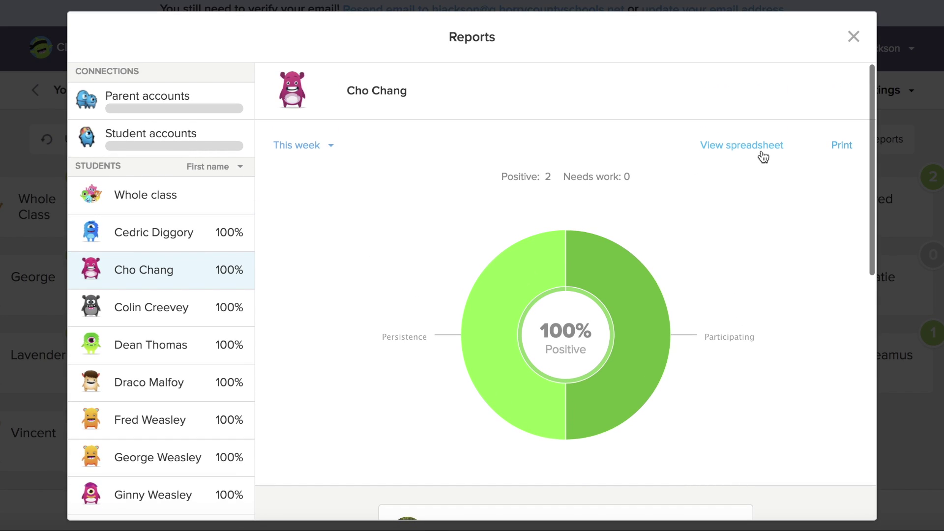